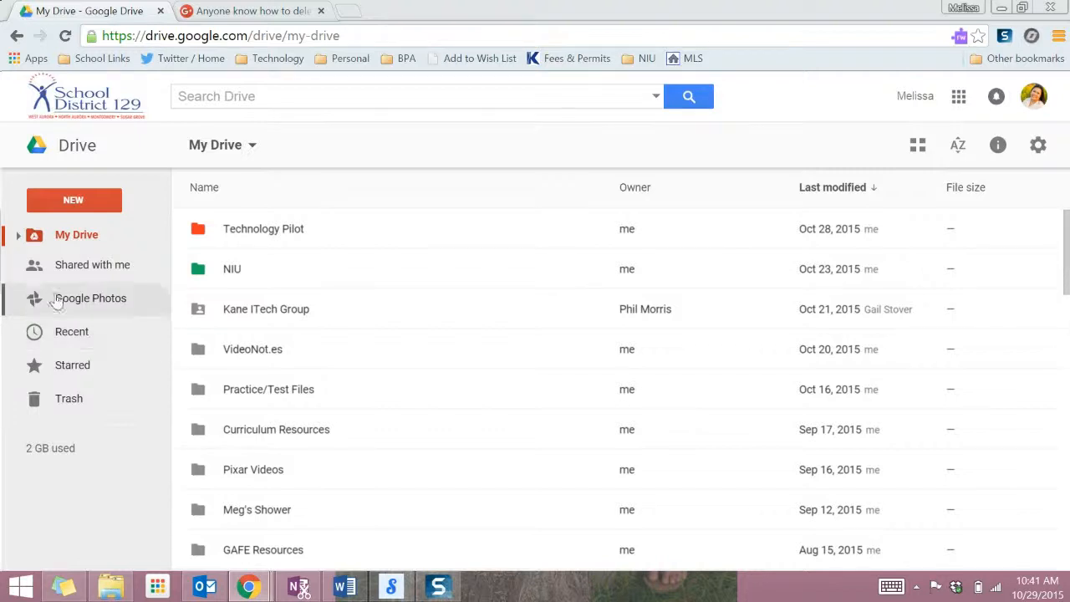
Create a blank Google Sheets file from My Drive's New menu.
left_click(57, 203)
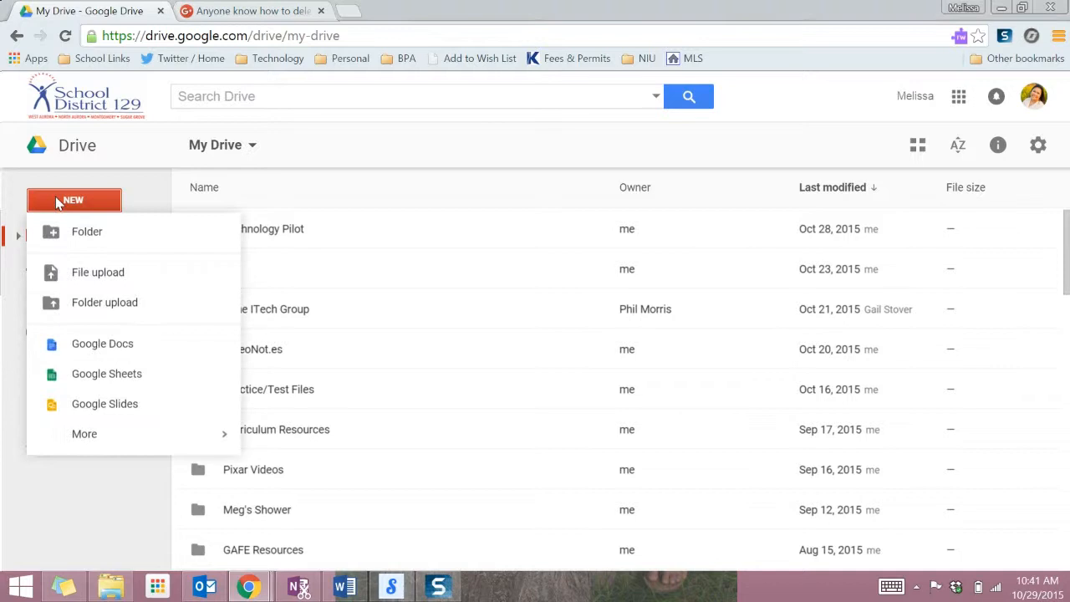
left_click(121, 376)
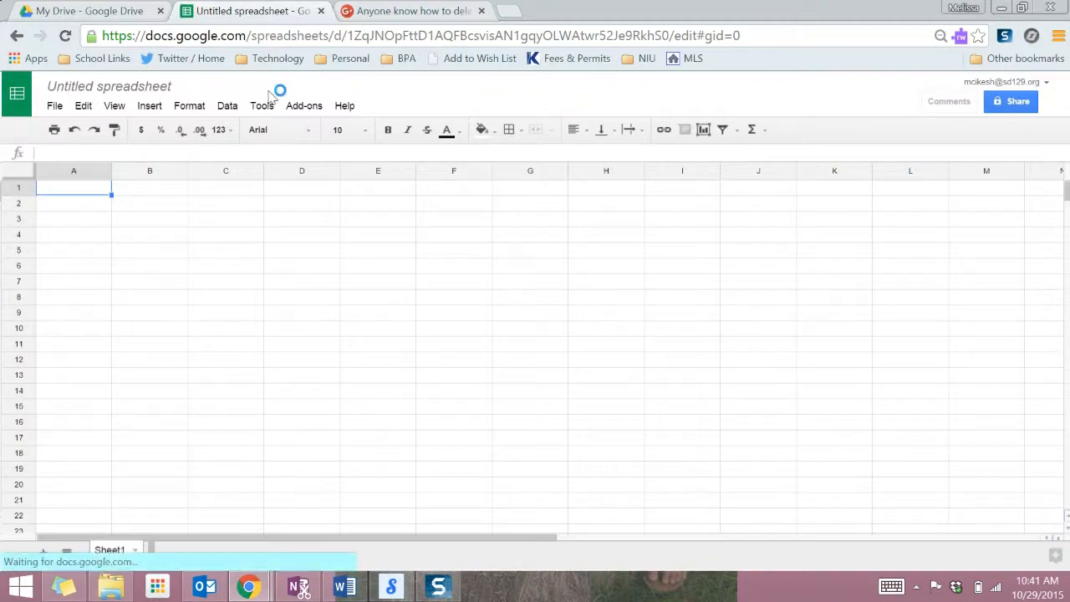
left_click(302, 107)
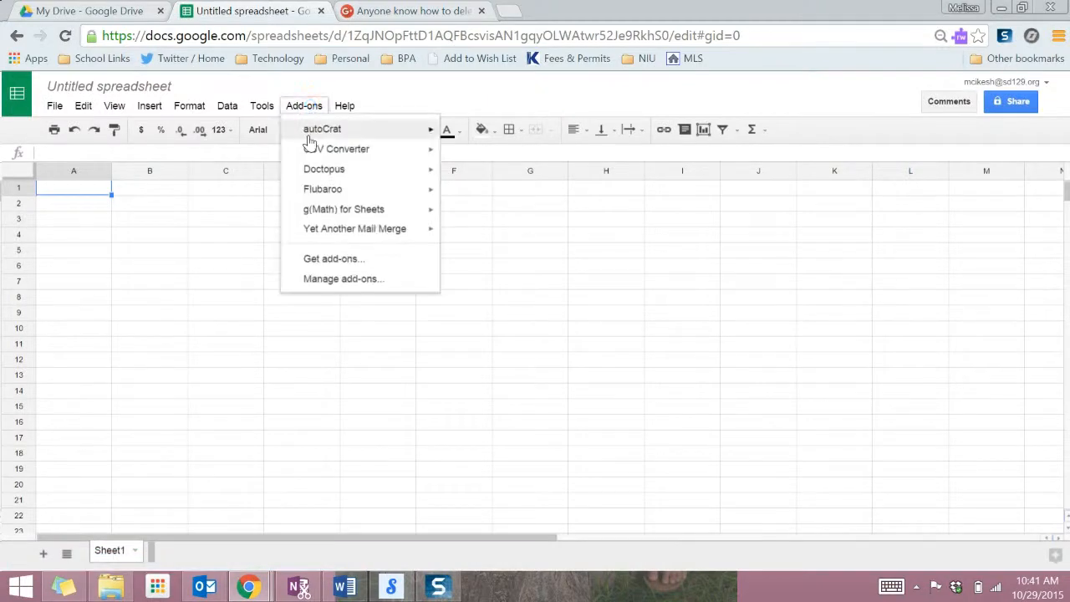
left_click(362, 260)
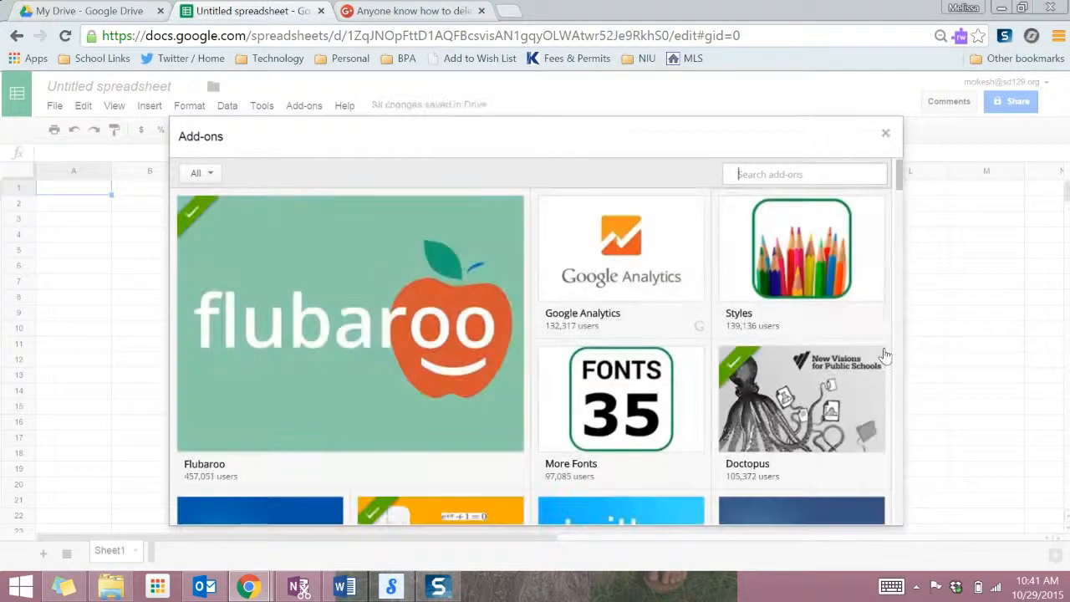
mouse_move(786, 450)
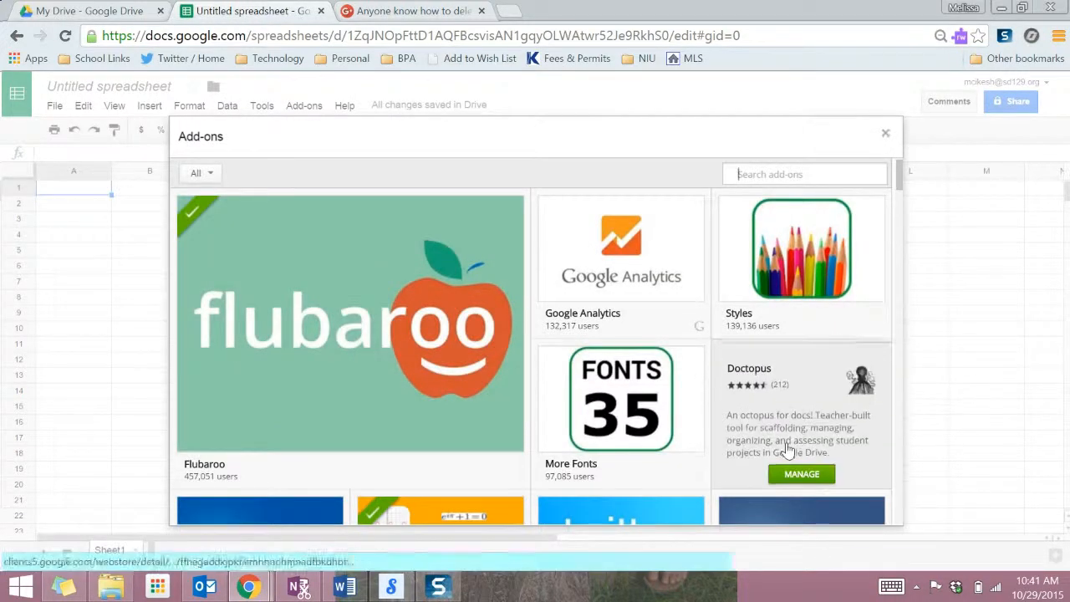
left_click(813, 174)
type("doctopus")
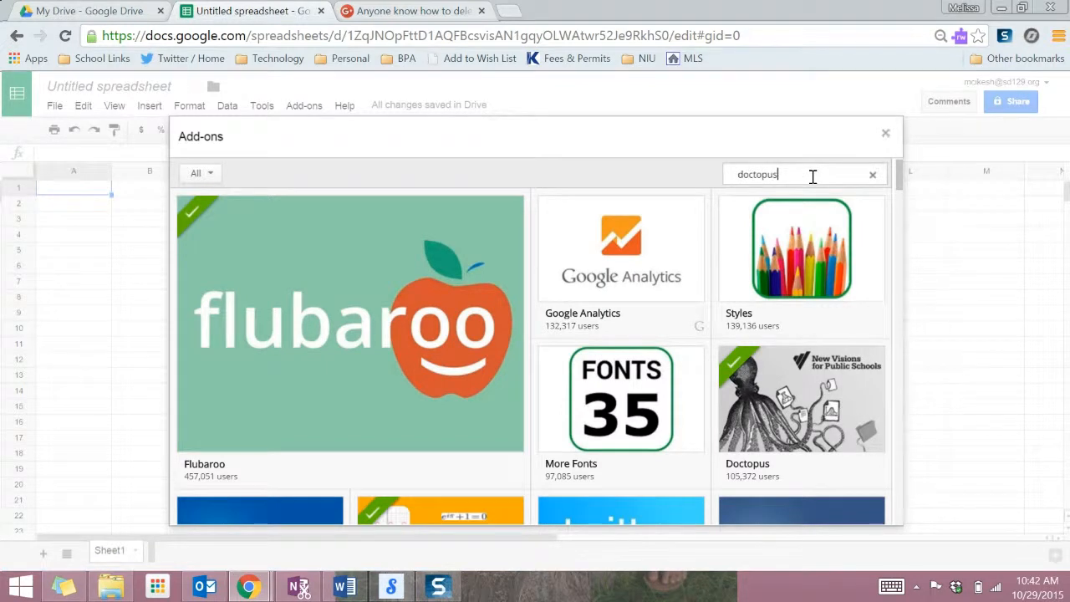
key("Return")
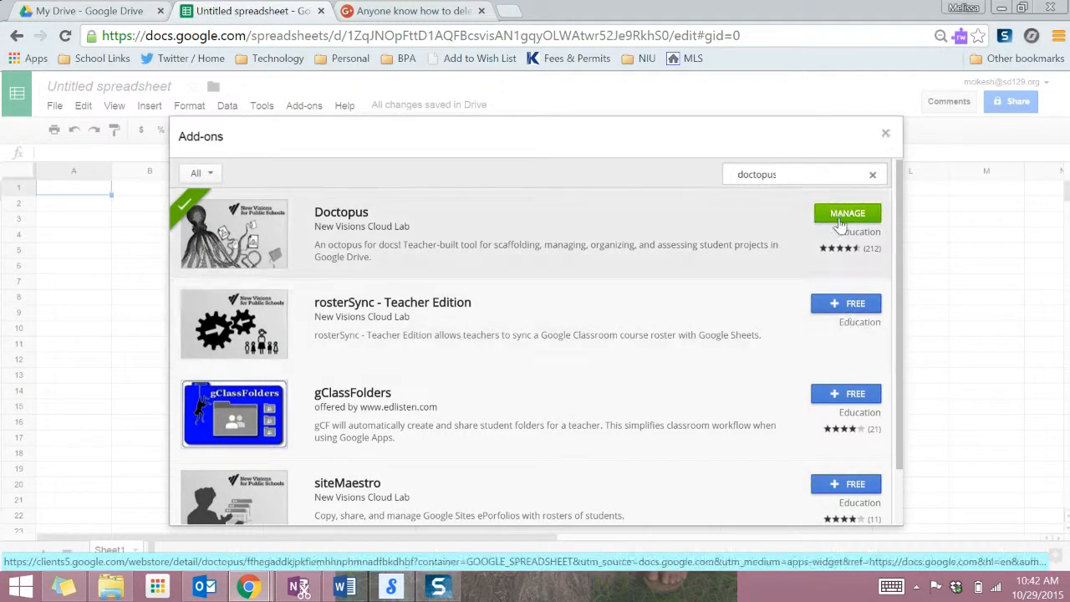
left_click(887, 135)
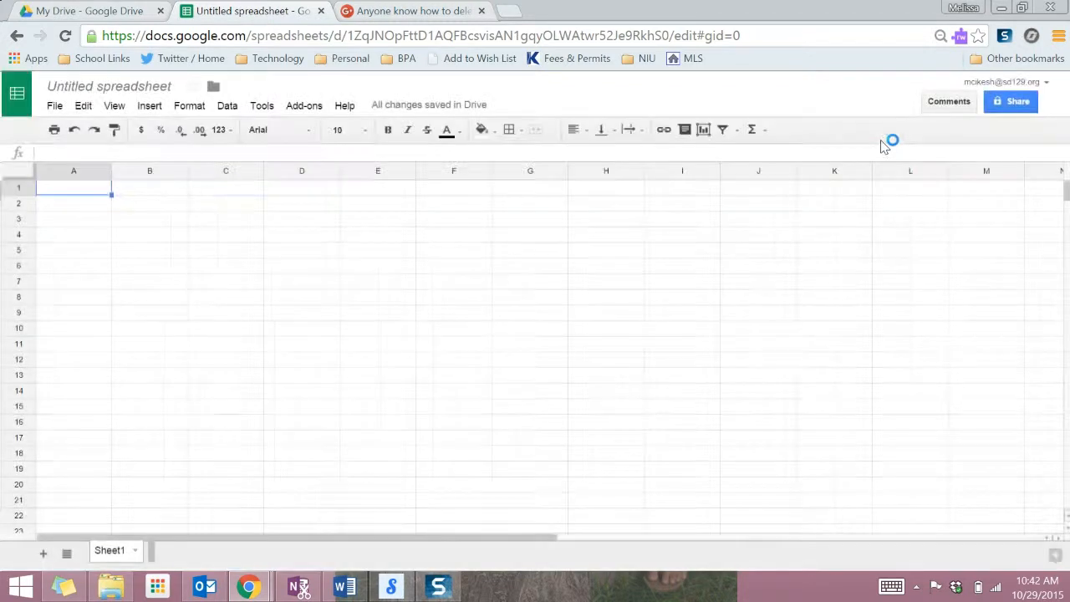
Launch the Doctopus add-on from the Add-ons menu.
left_click(308, 107)
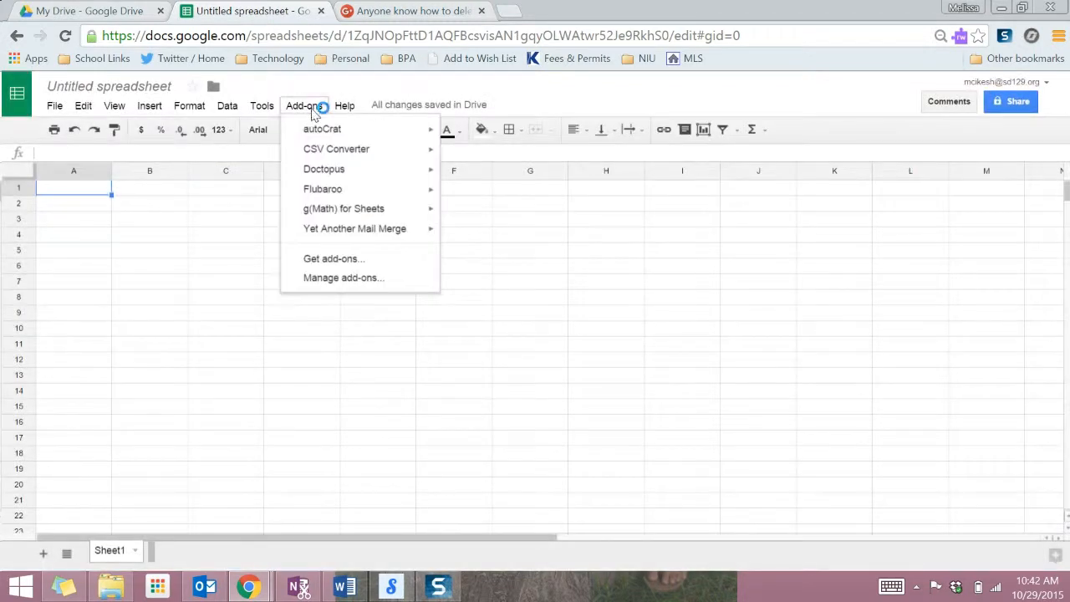
mouse_move(328, 178)
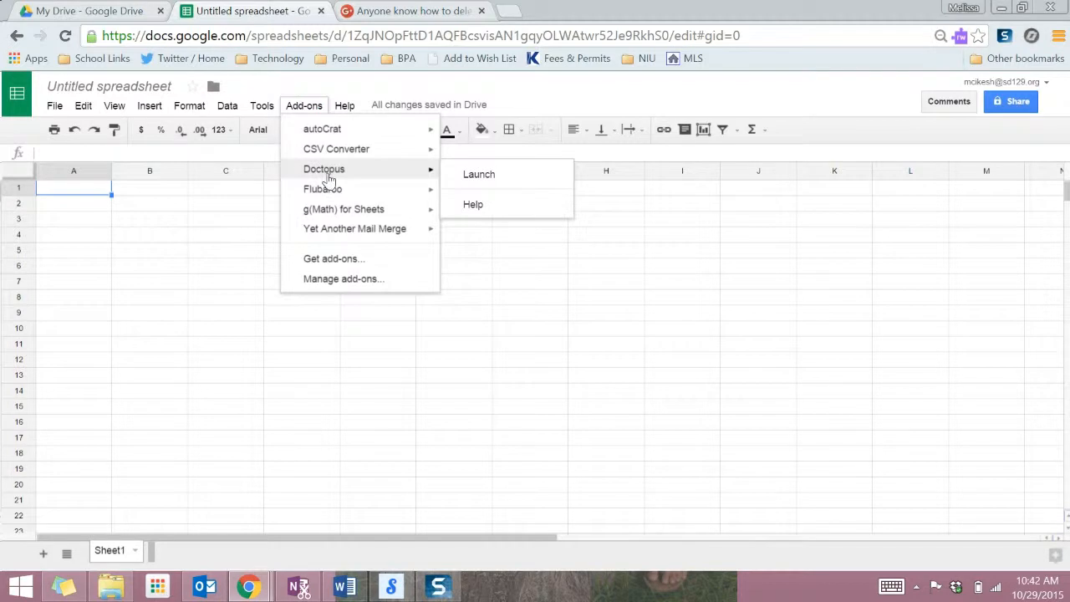
left_click(486, 174)
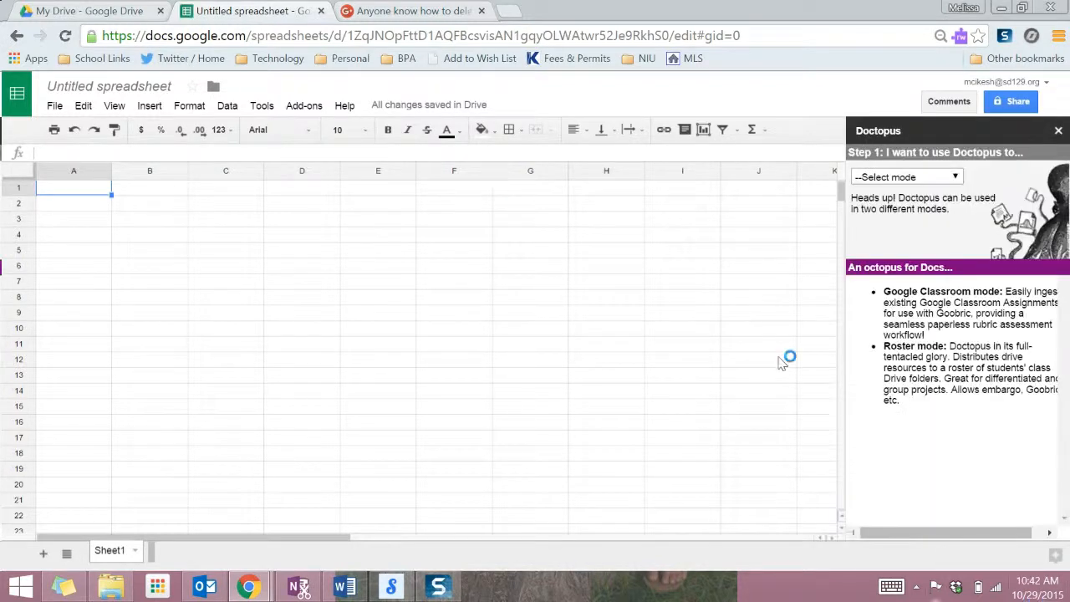
Set Doctopus to distribute Drive resources to a new roster built on this sheet, and create it.
left_click(930, 177)
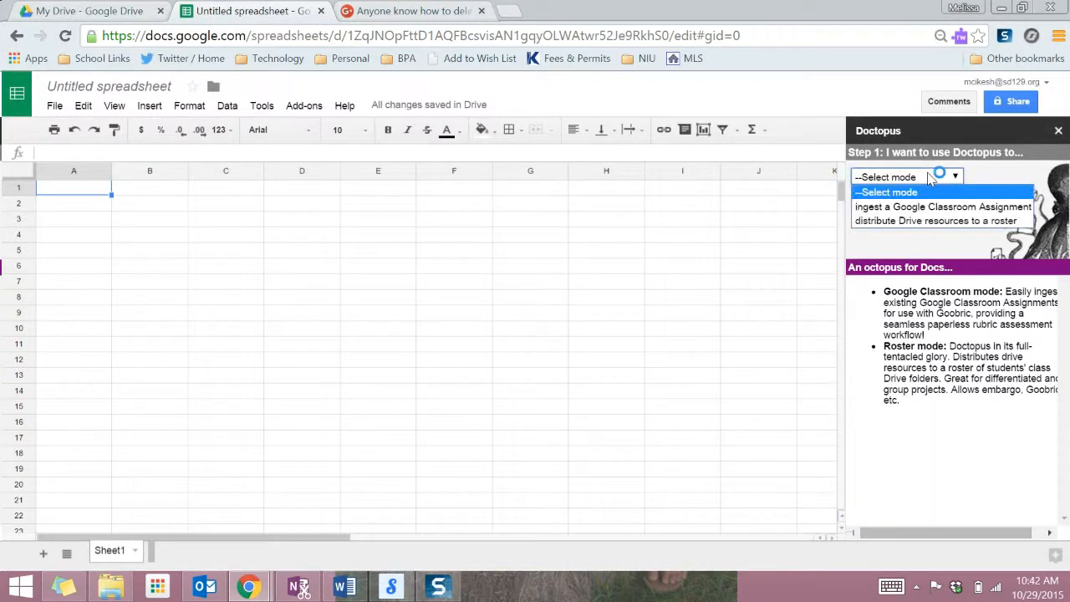
left_click(948, 222)
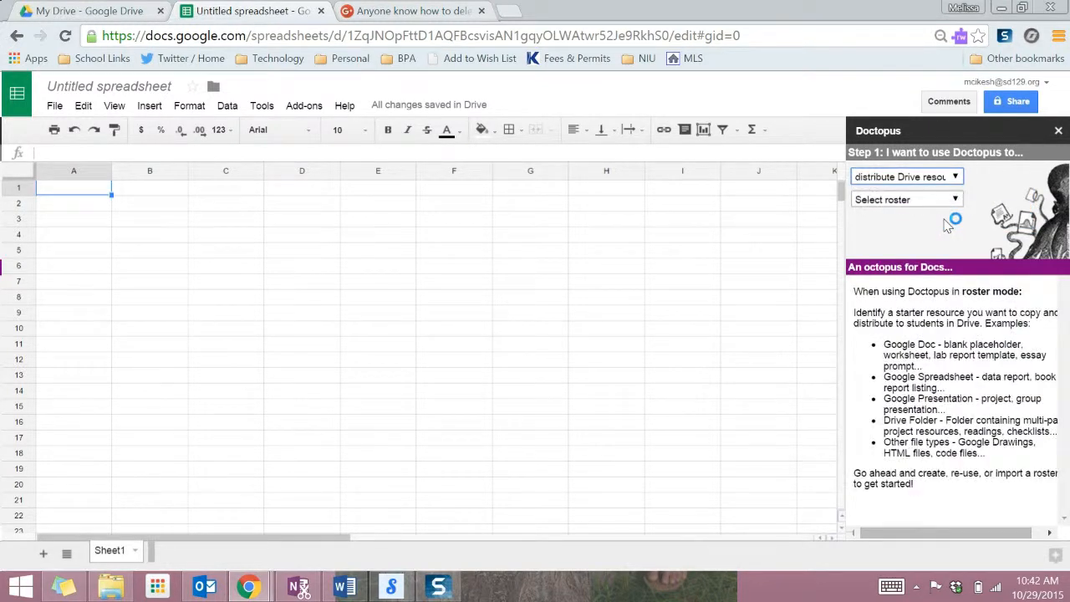
left_click(933, 200)
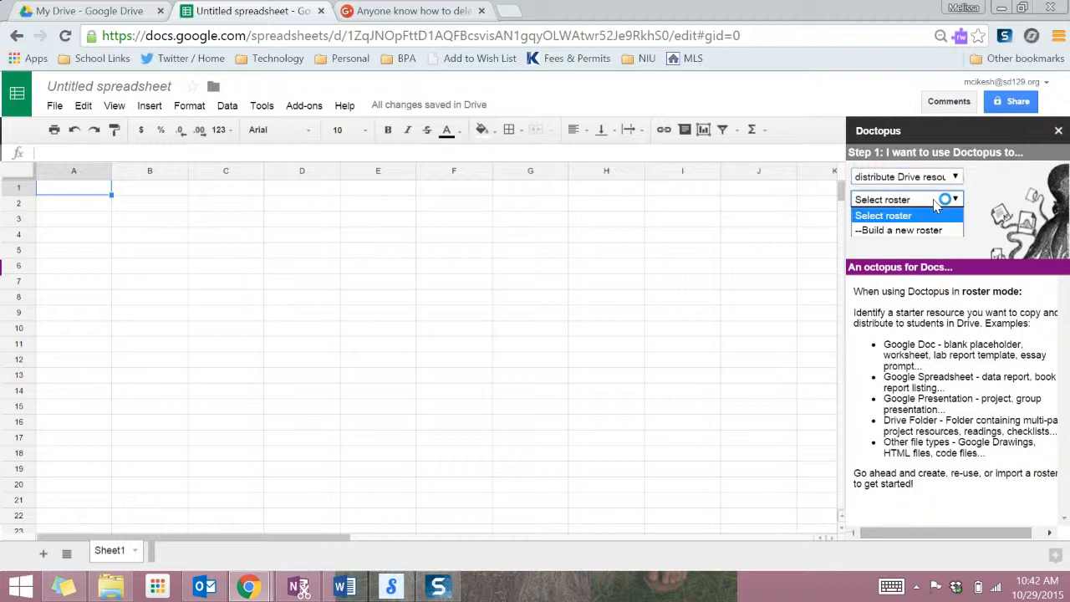
left_click(902, 231)
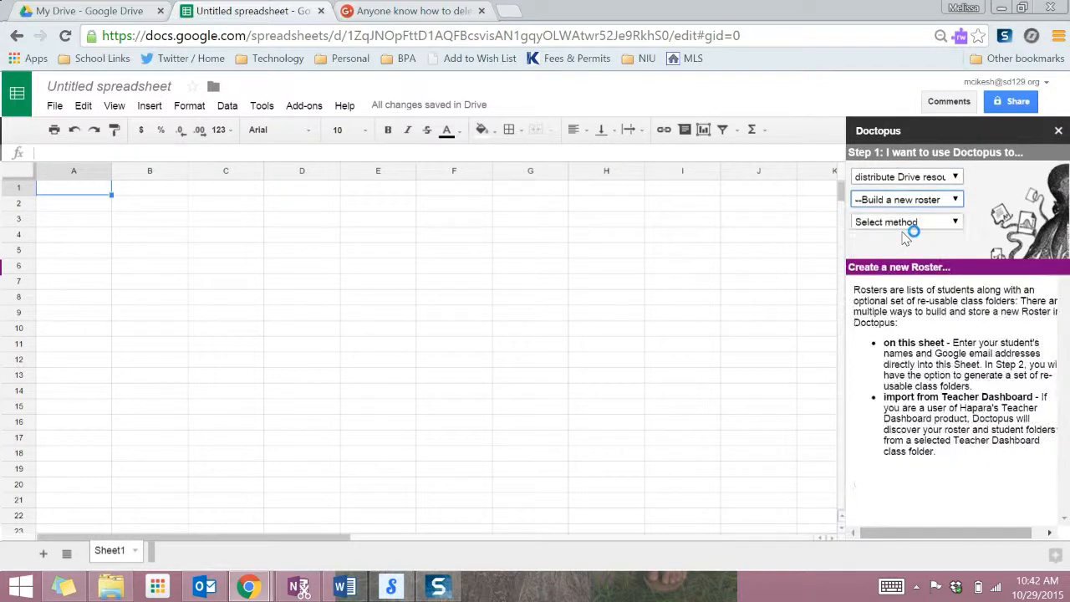
left_click(925, 223)
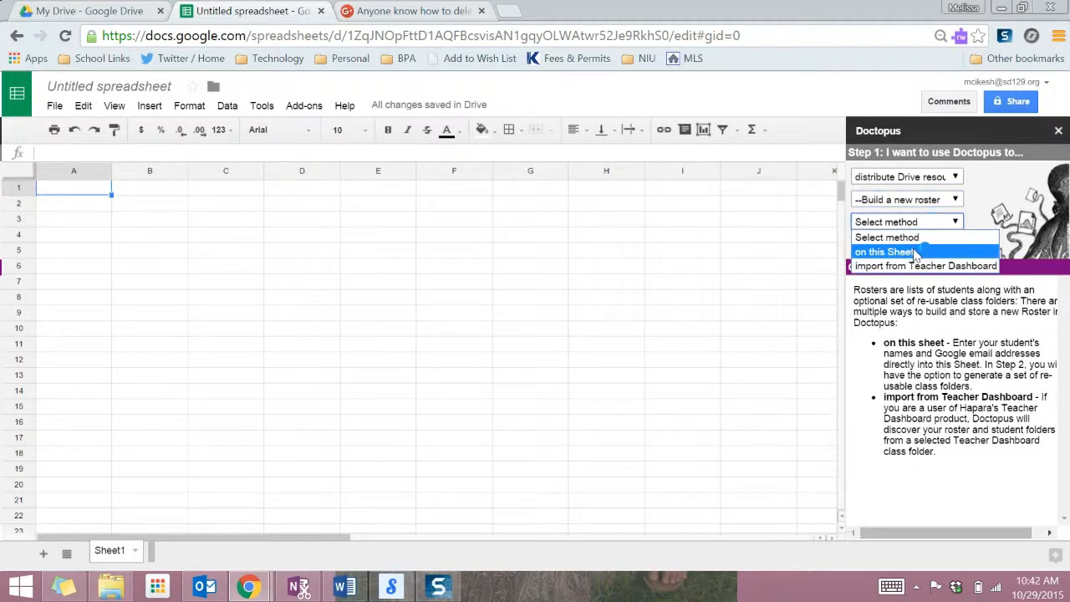
left_click(914, 252)
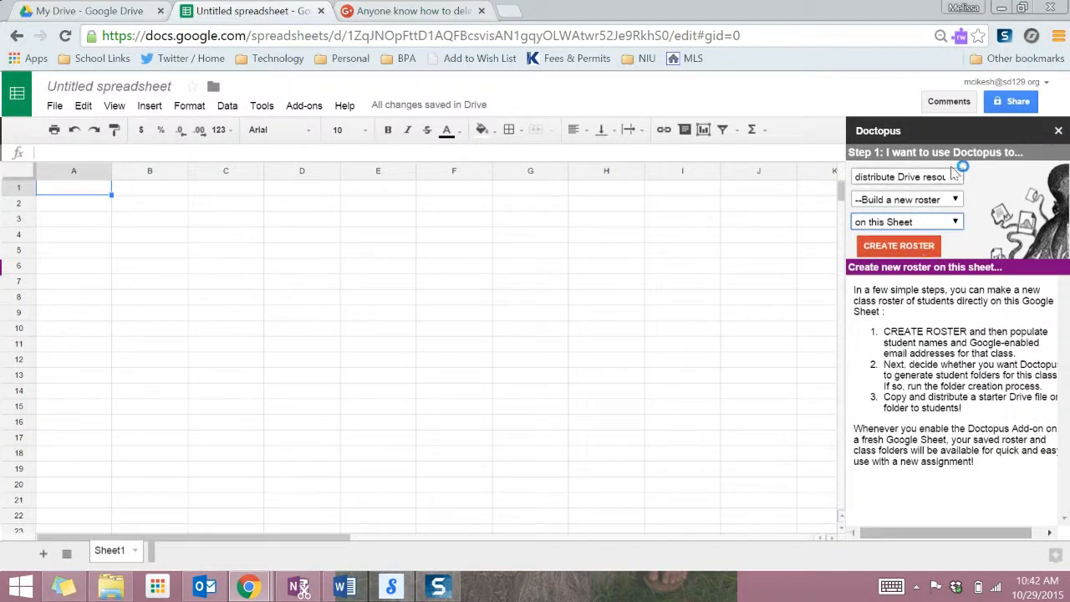
left_click(920, 245)
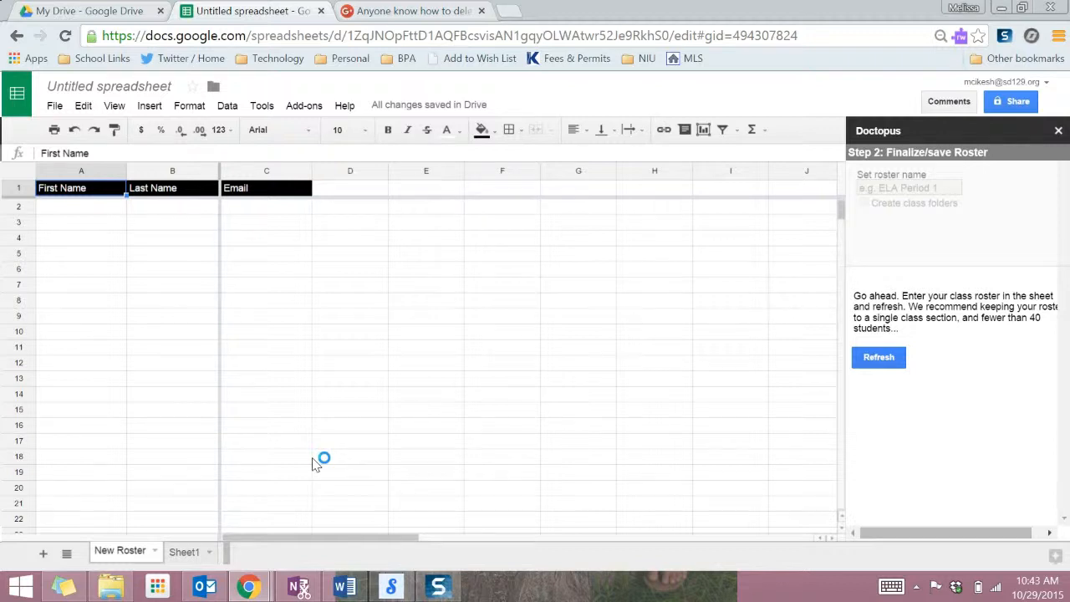
Enter the first student's first name, last name and sd129.org email in row 2.
left_click(151, 319)
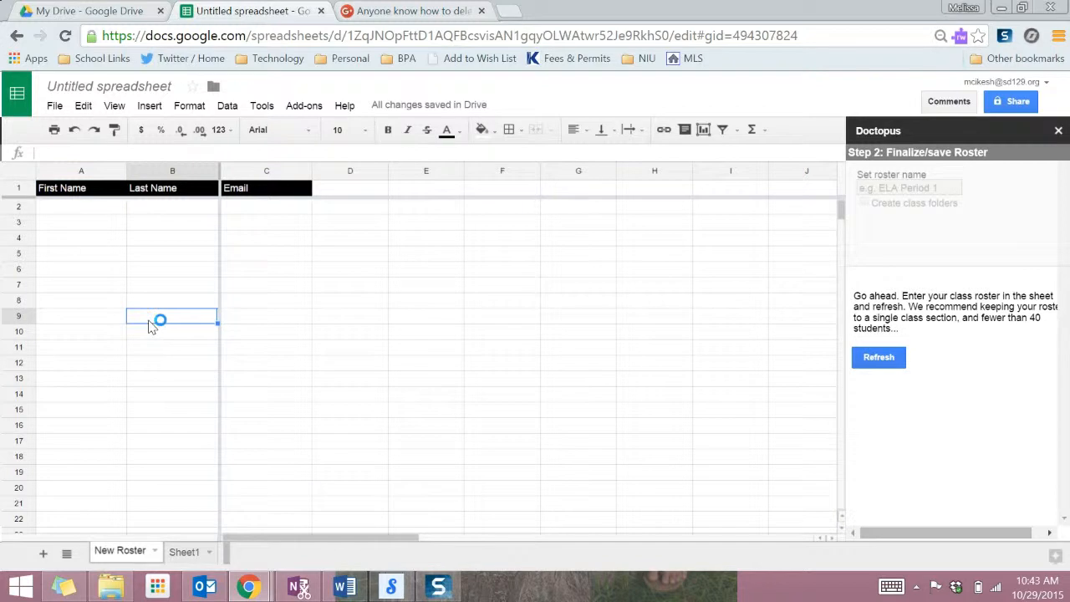
left_click(79, 213)
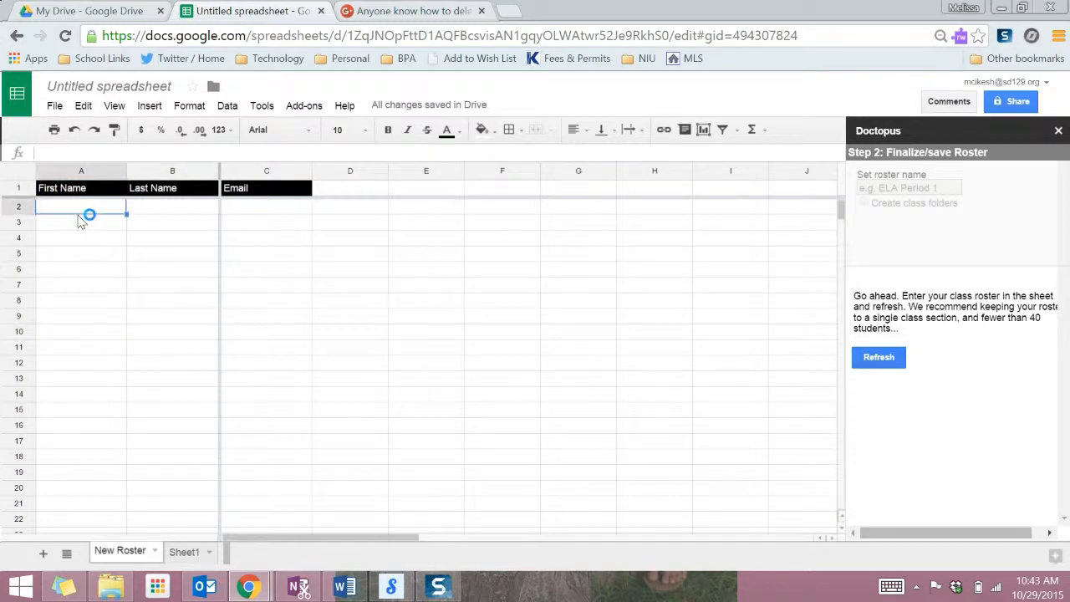
type("Chief")
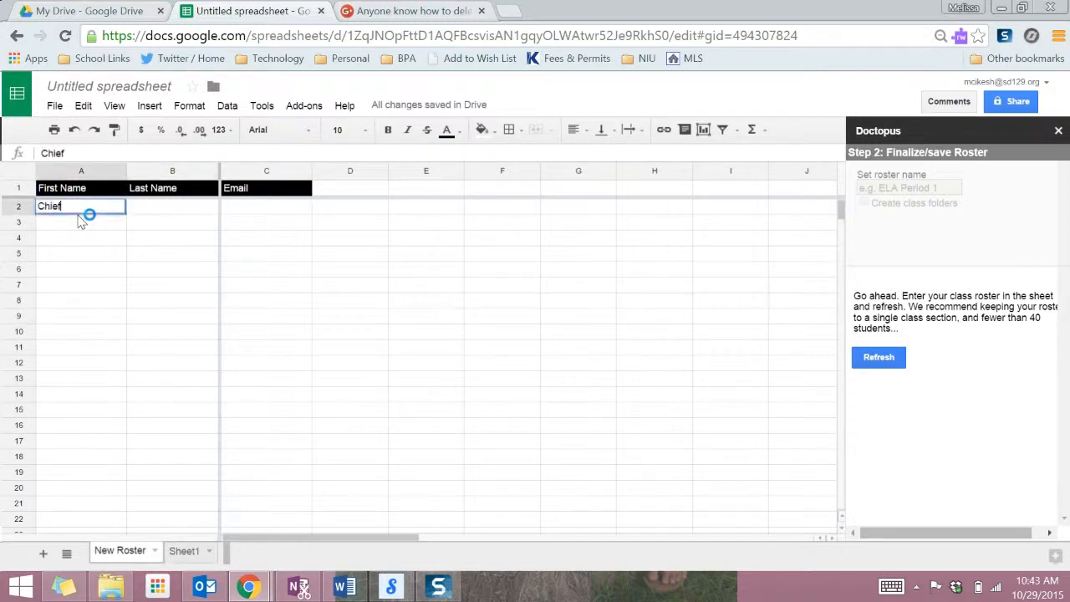
key("Tab")
type("Blackhawk")
key("Tab")
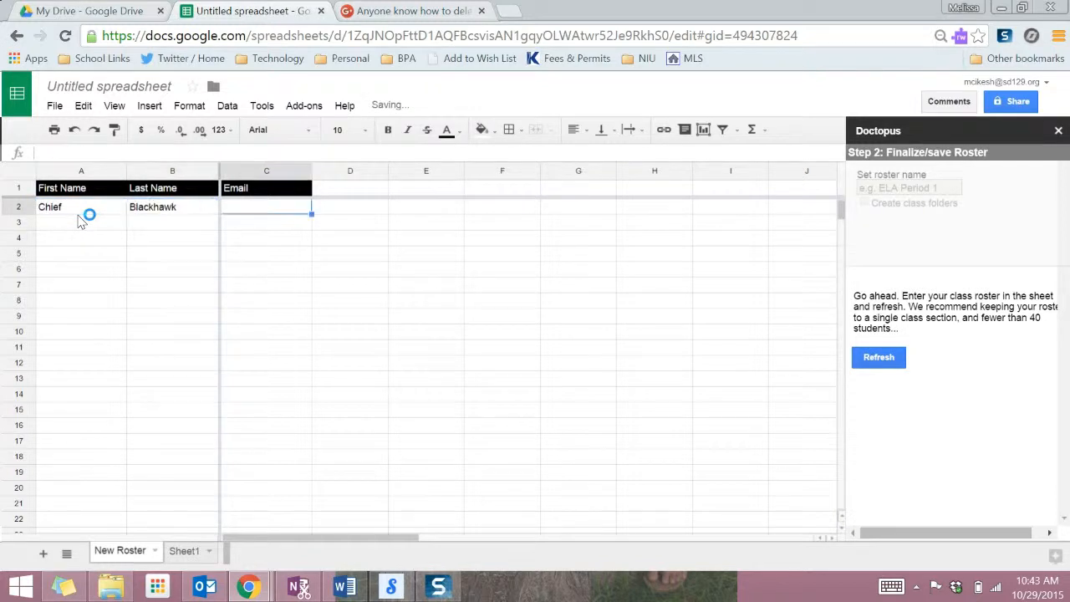
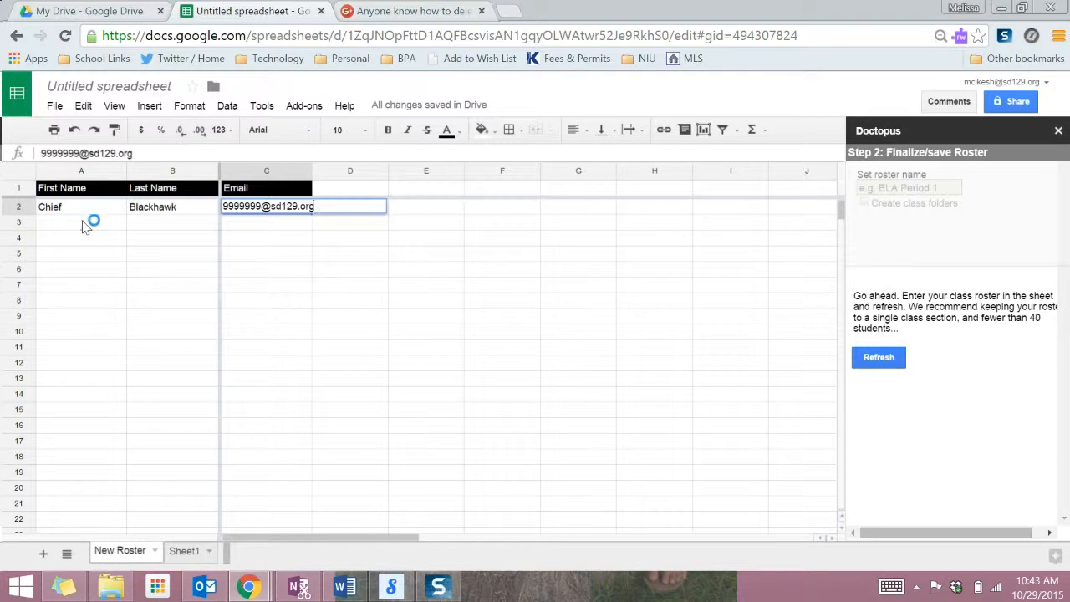
key("Return")
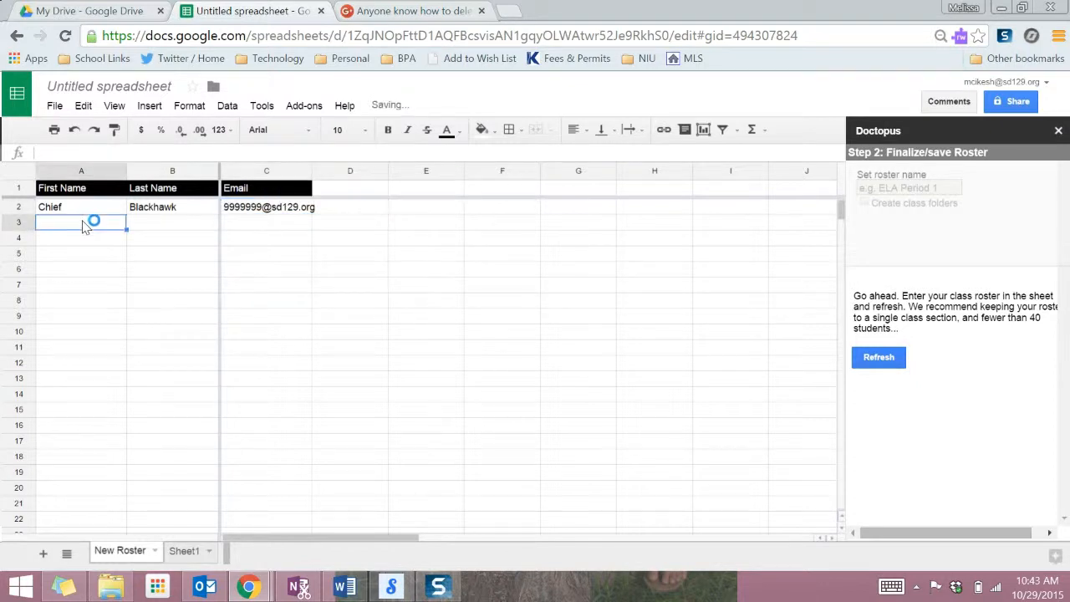
Enter the second student's first name, last name and school email in row 3.
key("Tab")
key("Tab")
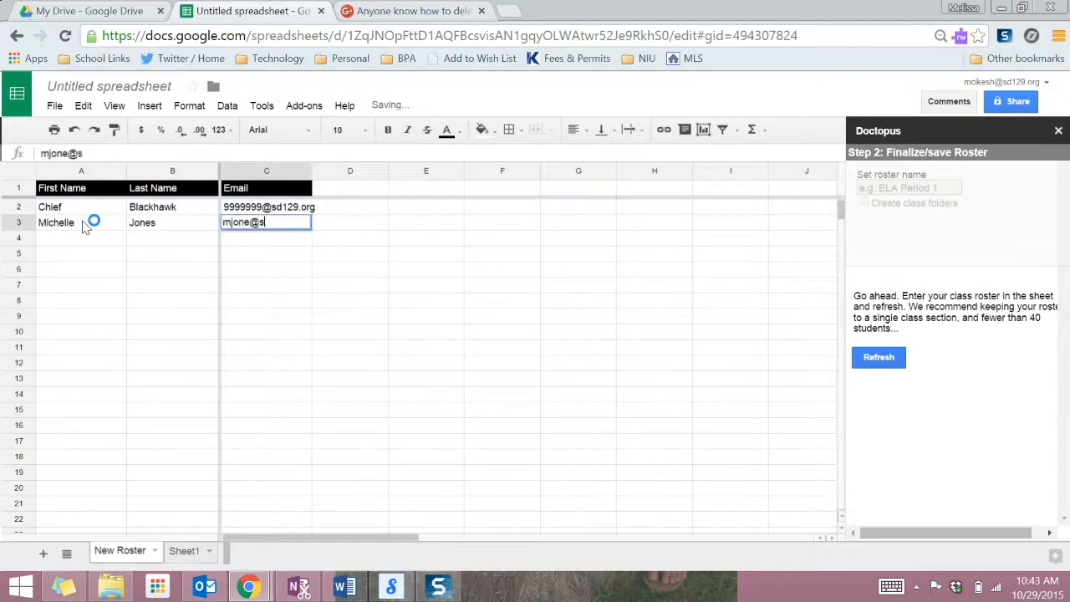
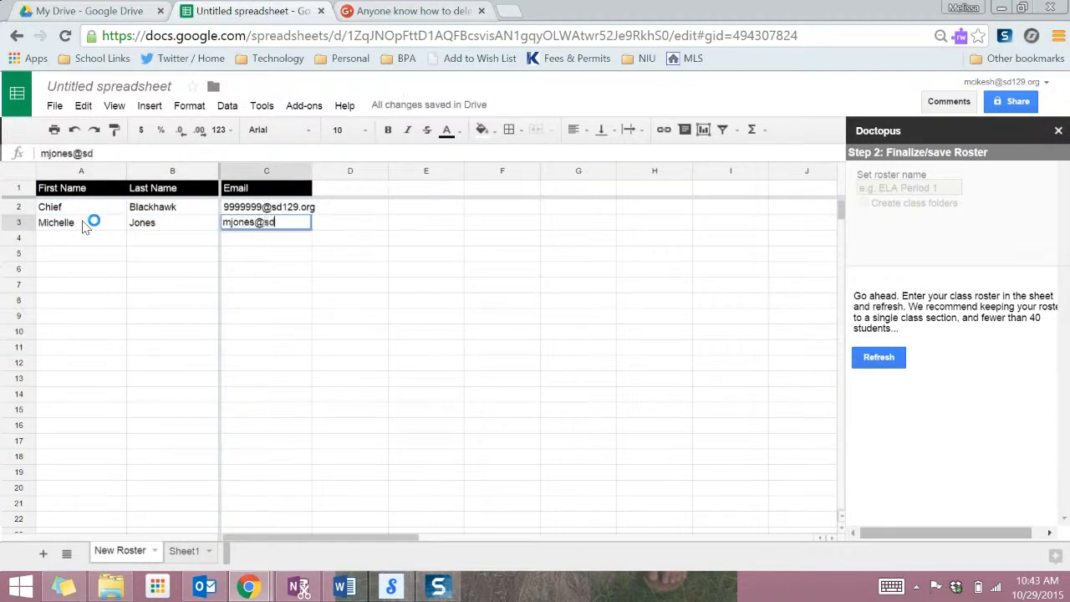
key("Return")
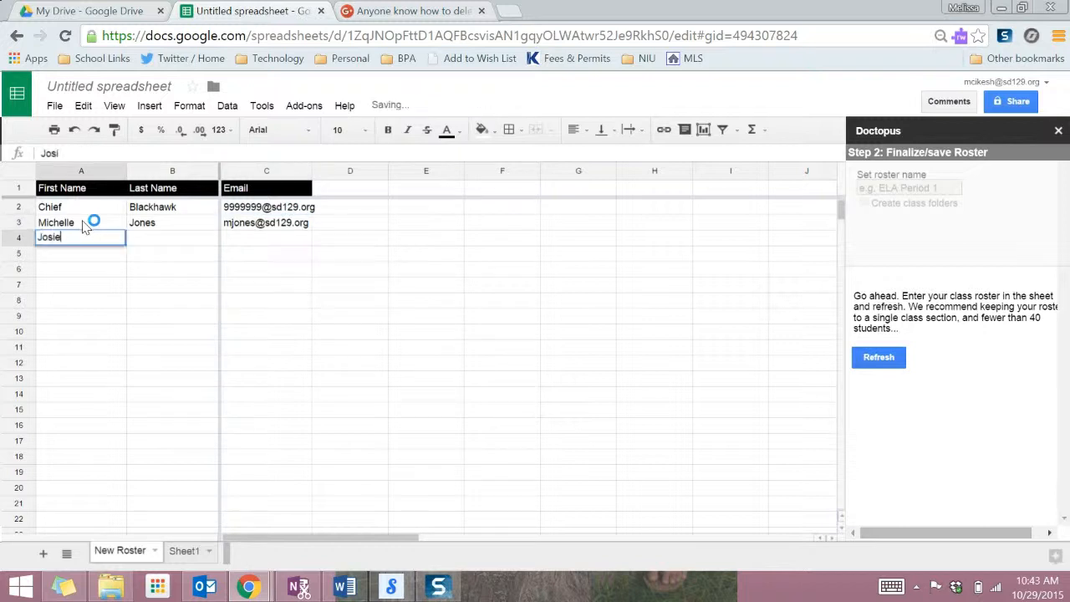
Enter the third student's first name, last name and school email in row 4.
key("Tab")
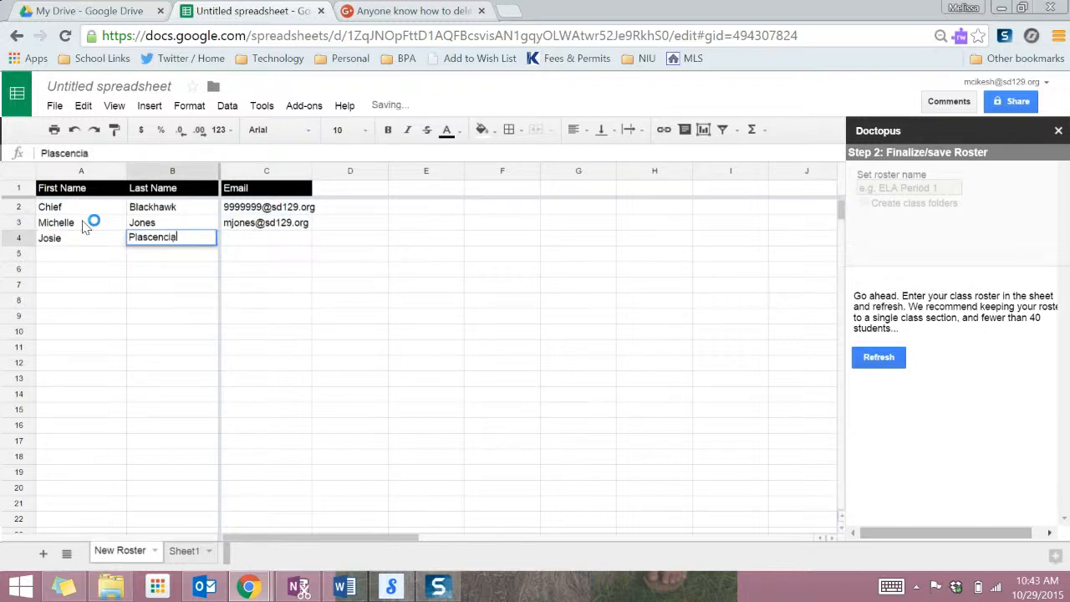
key("Tab")
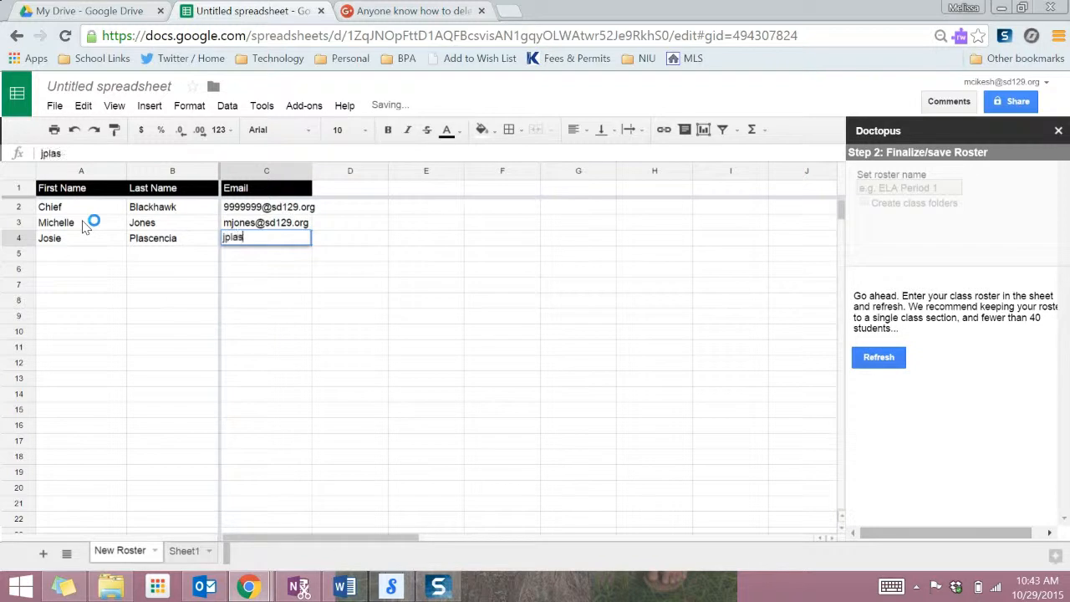
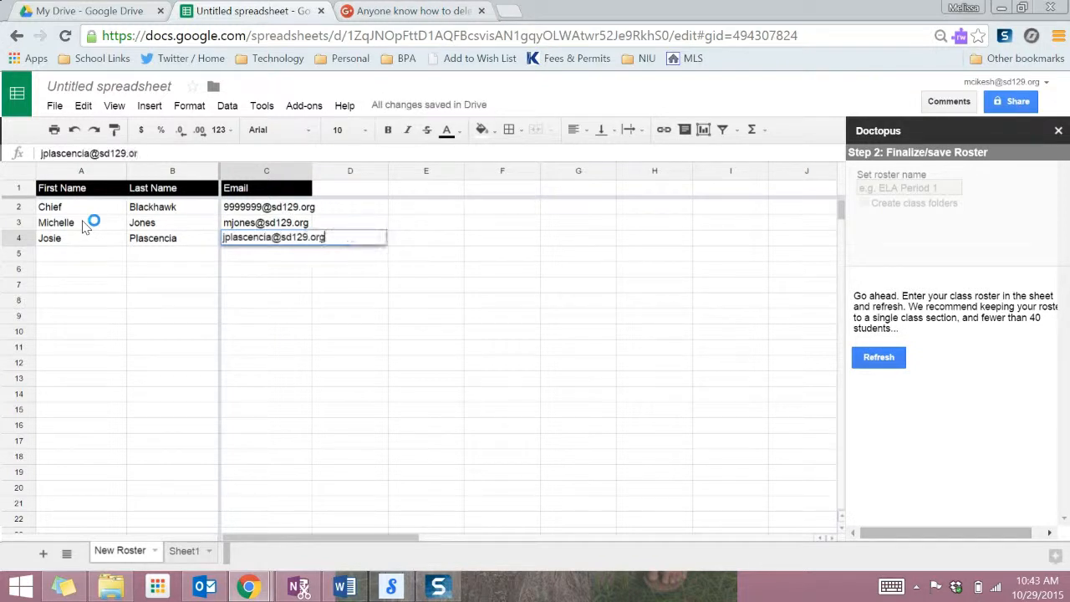
key("Return")
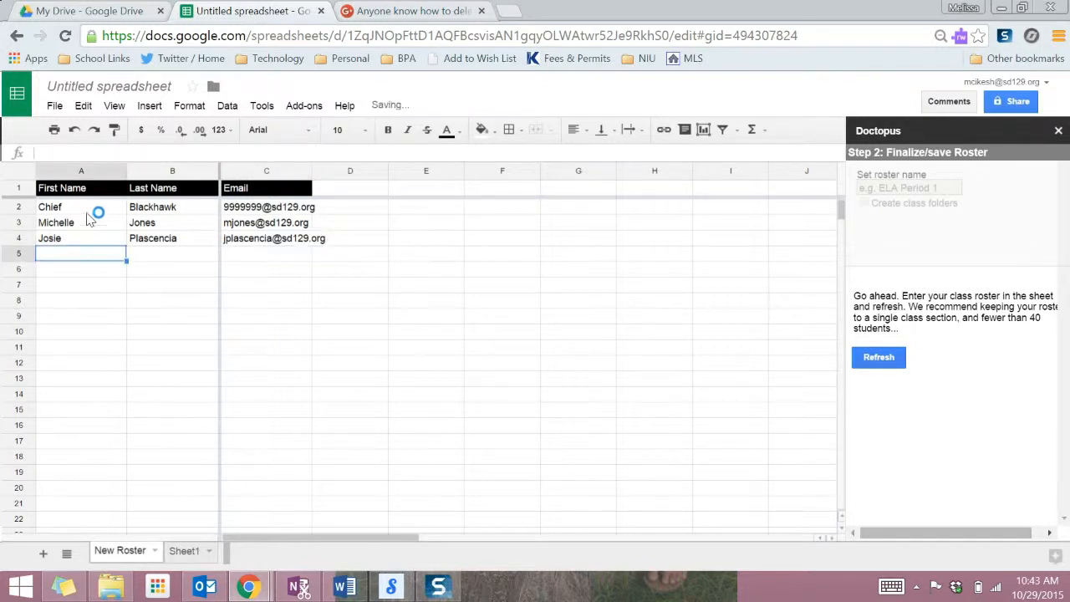
mouse_move(107, 187)
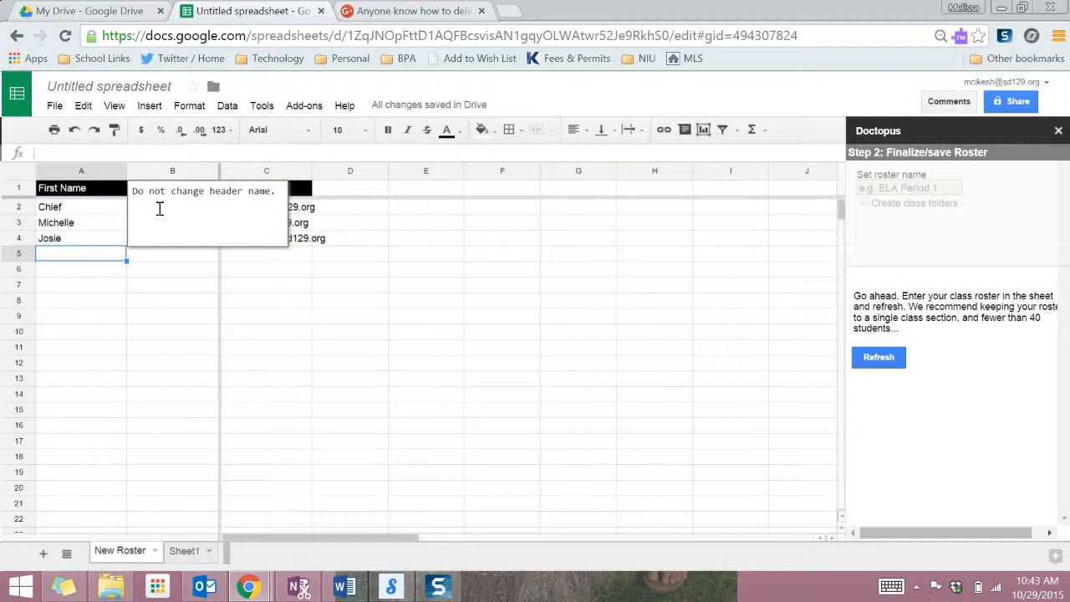
Refresh Doctopus with the entered students and name the roster Freeman Teachers.
left_click(170, 269)
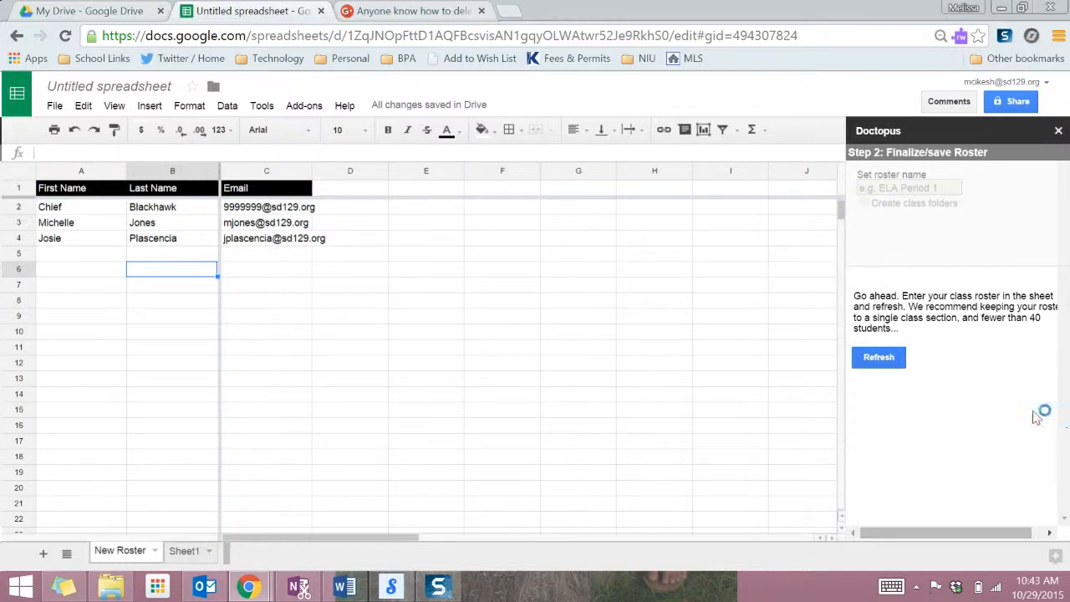
left_click(890, 363)
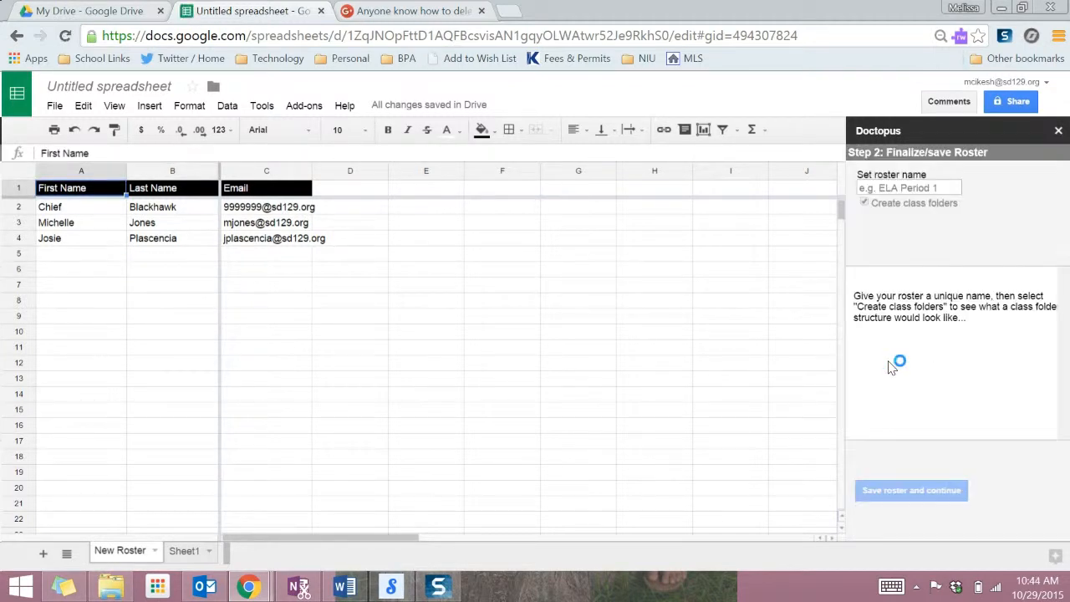
left_click(920, 185)
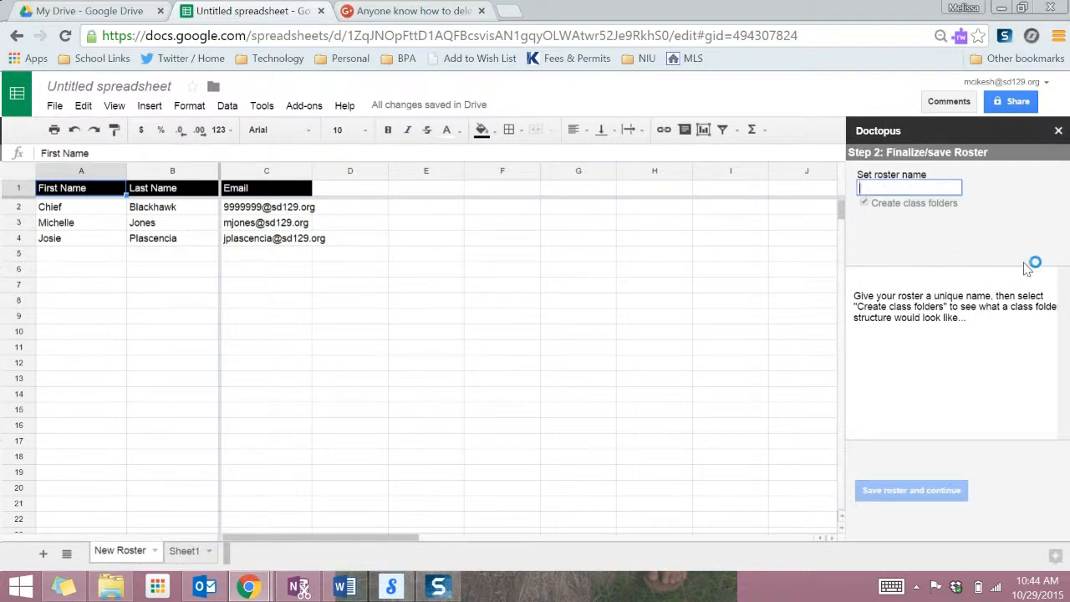
type("Freeman Teachers")
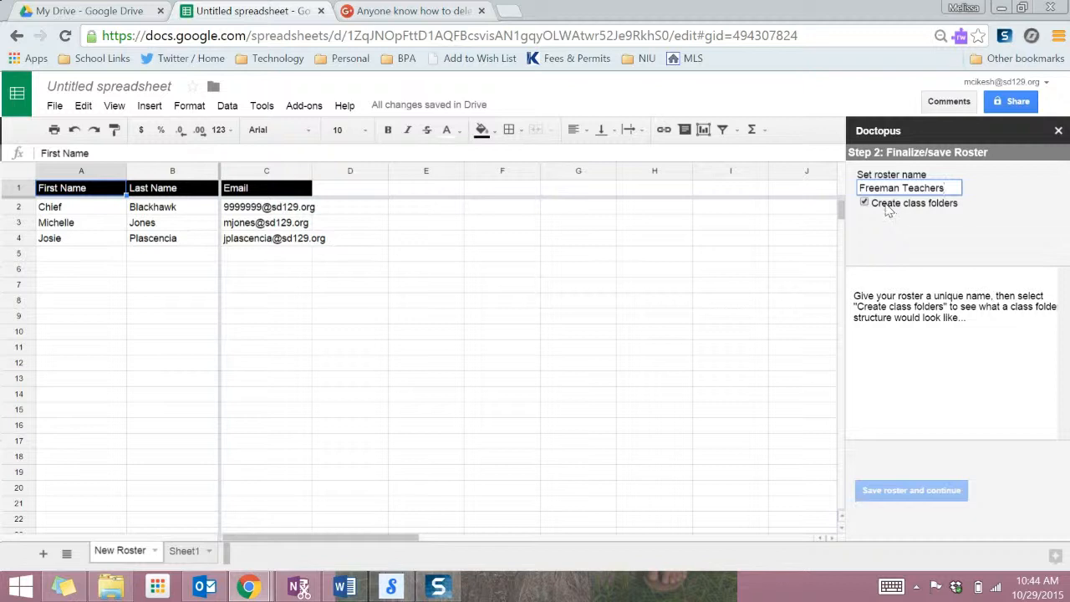
Enable class folder creation and review the teacher, class and student folder preview.
right_click(917, 208)
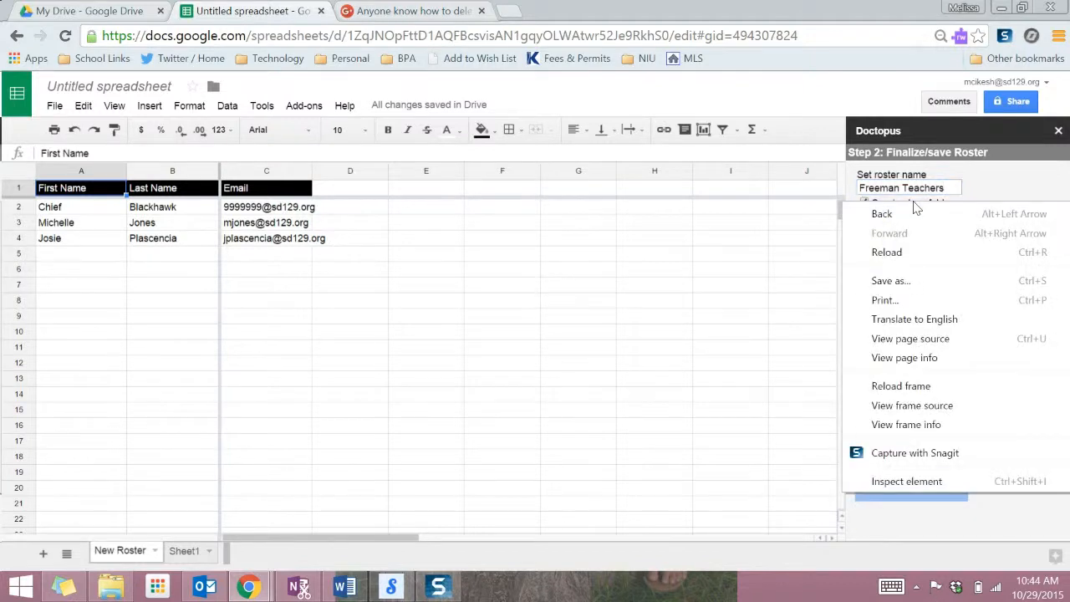
left_click(992, 172)
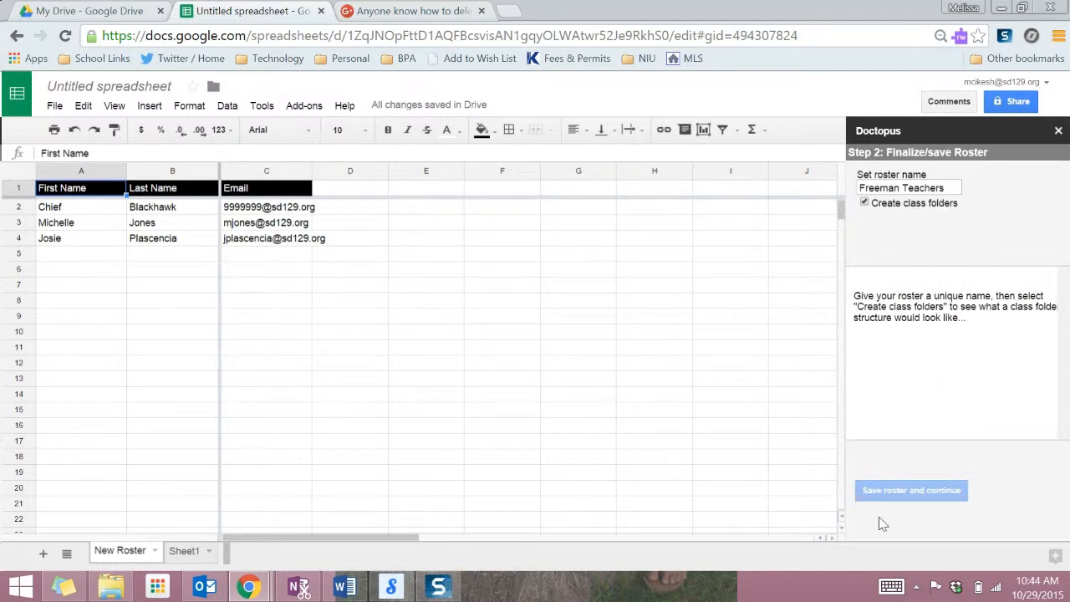
left_click(945, 189)
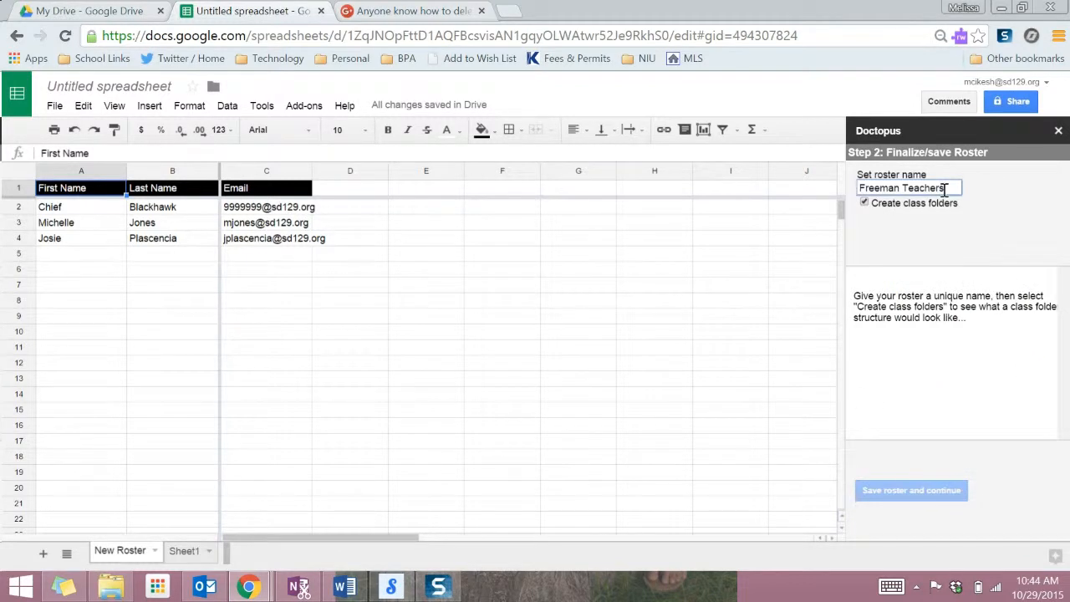
left_click(864, 203)
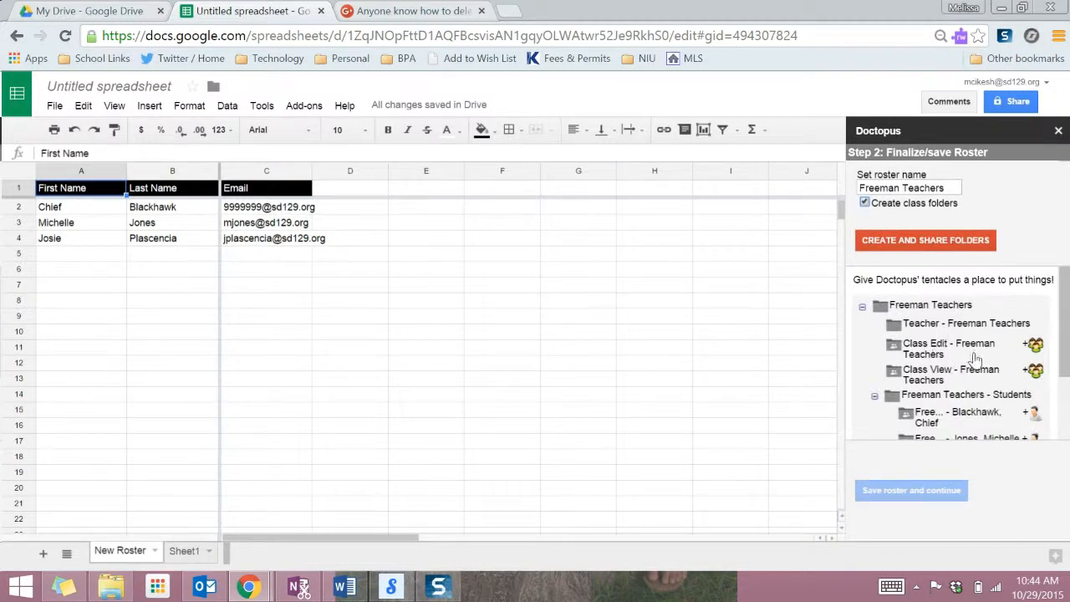
left_click_drag(1064, 310, 1065, 319)
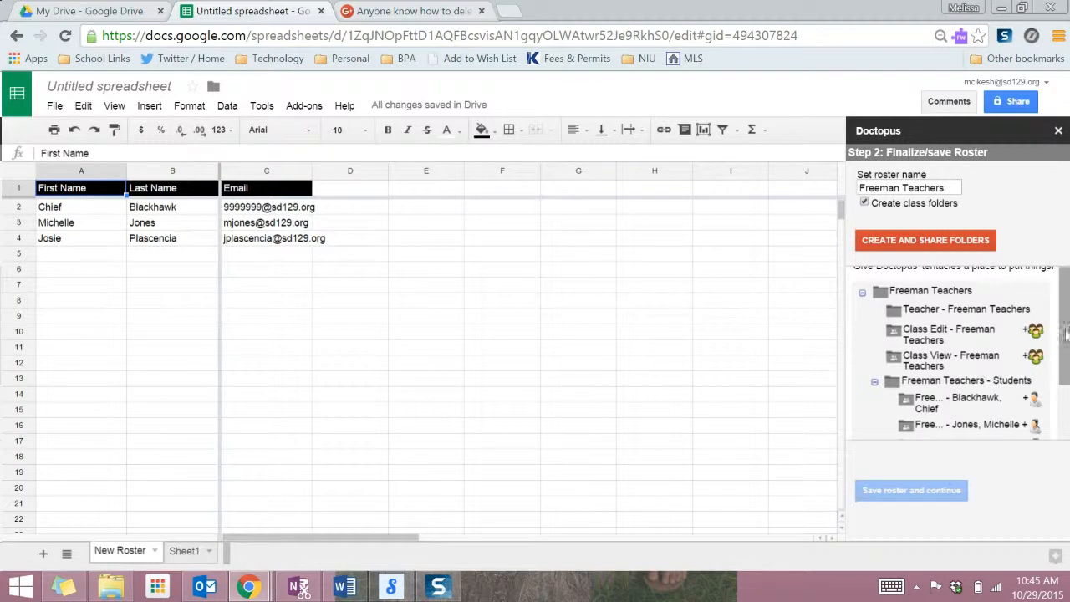
scroll(1065, 329, "down", 3)
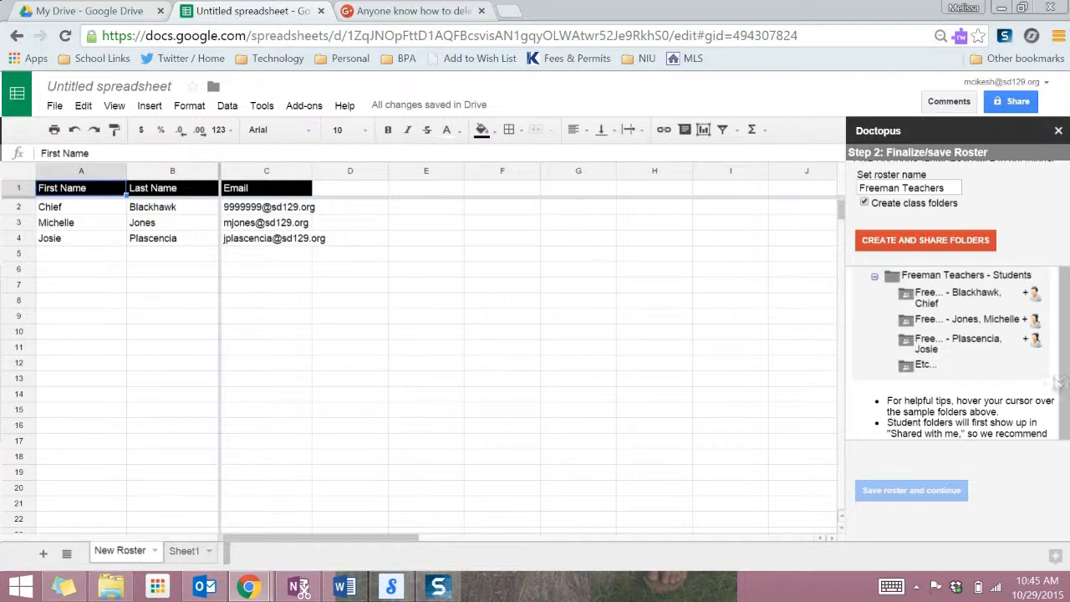
scroll(1064, 369, "up", 1)
scroll(1064, 369, "up", 2)
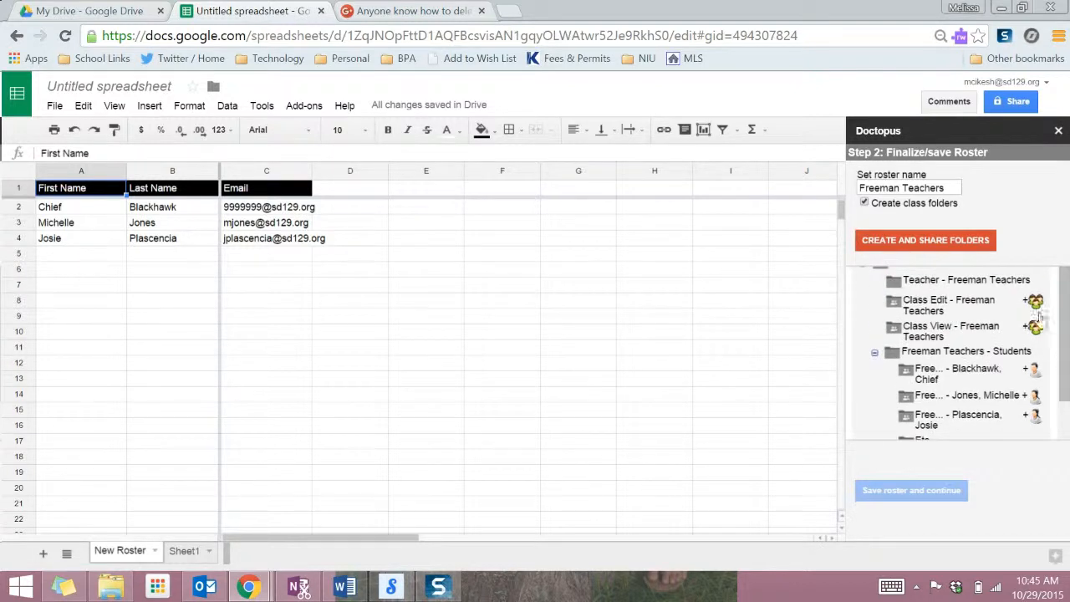
Create and share the Freeman Teachers folders, save the roster, and go to My Drive.
left_click(940, 242)
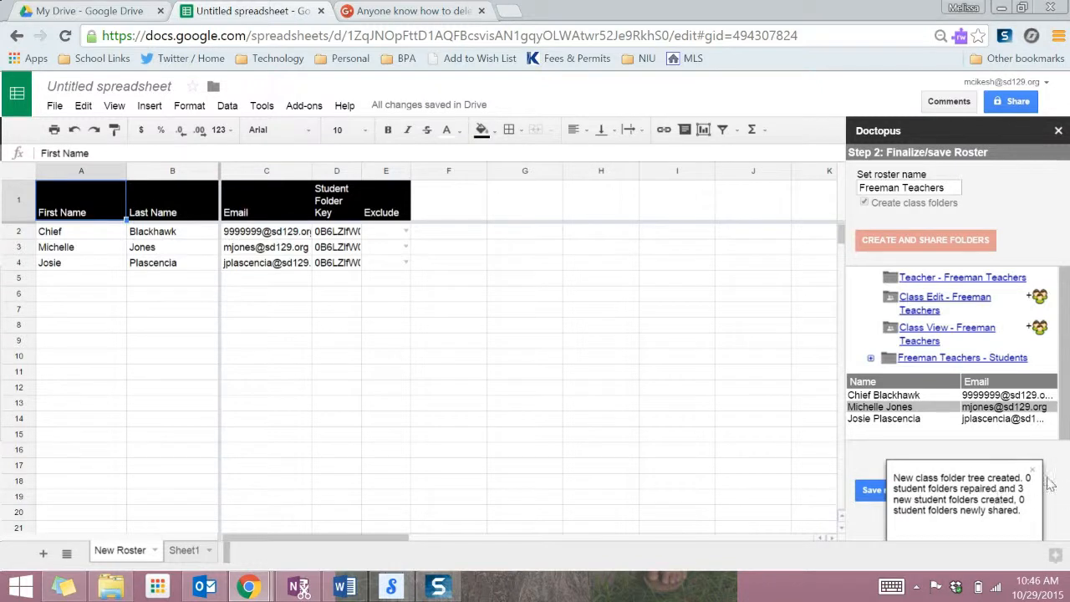
left_click(936, 497)
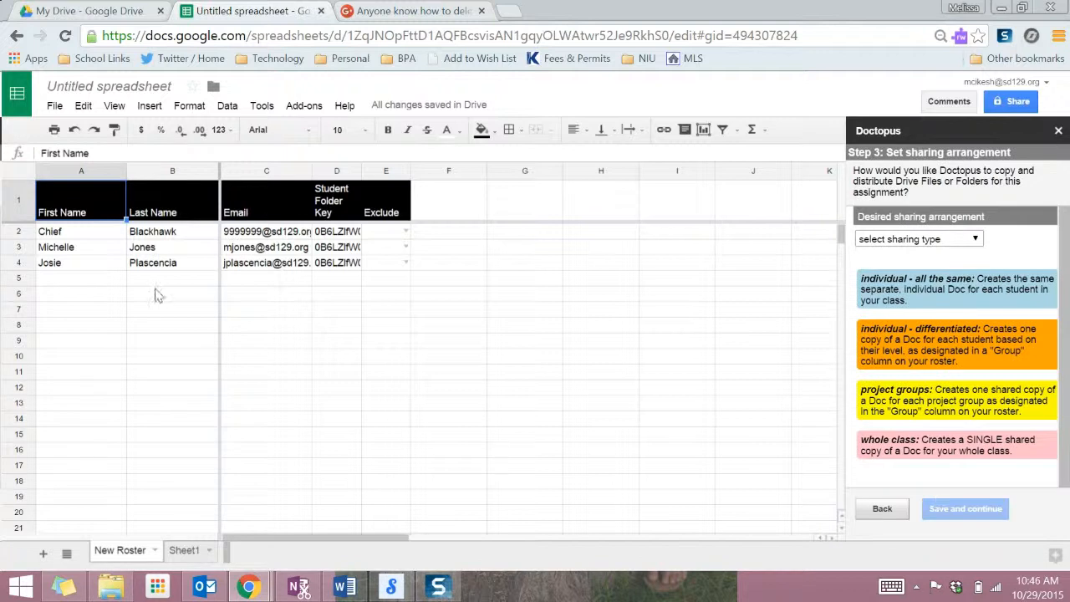
left_click(112, 10)
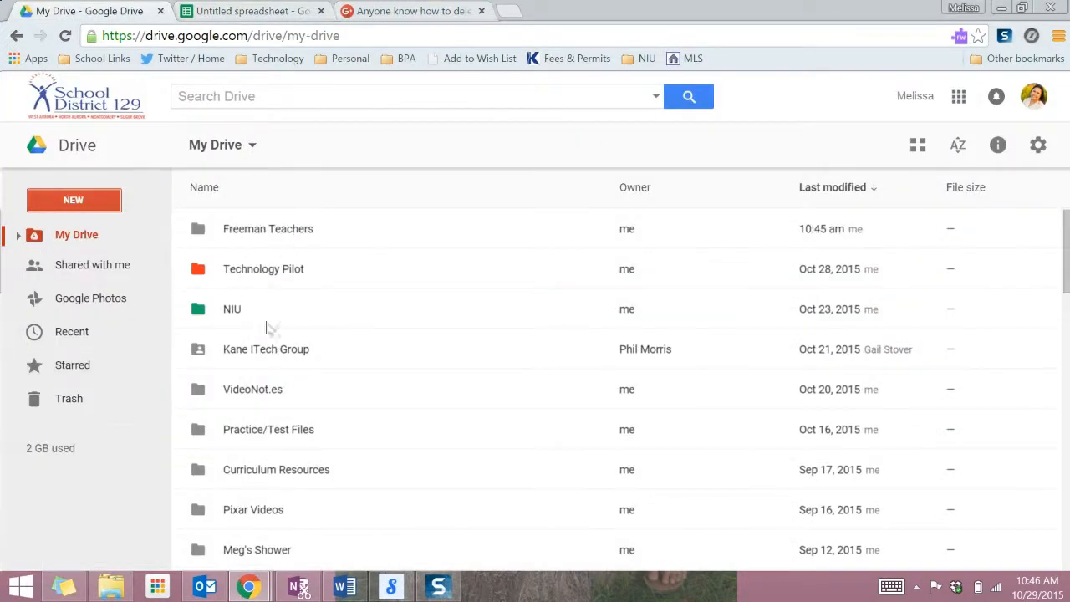
Inside Freeman Teachers > Teacher - Freeman Teachers, create a blank Google Sheets file.
double_click(276, 236)
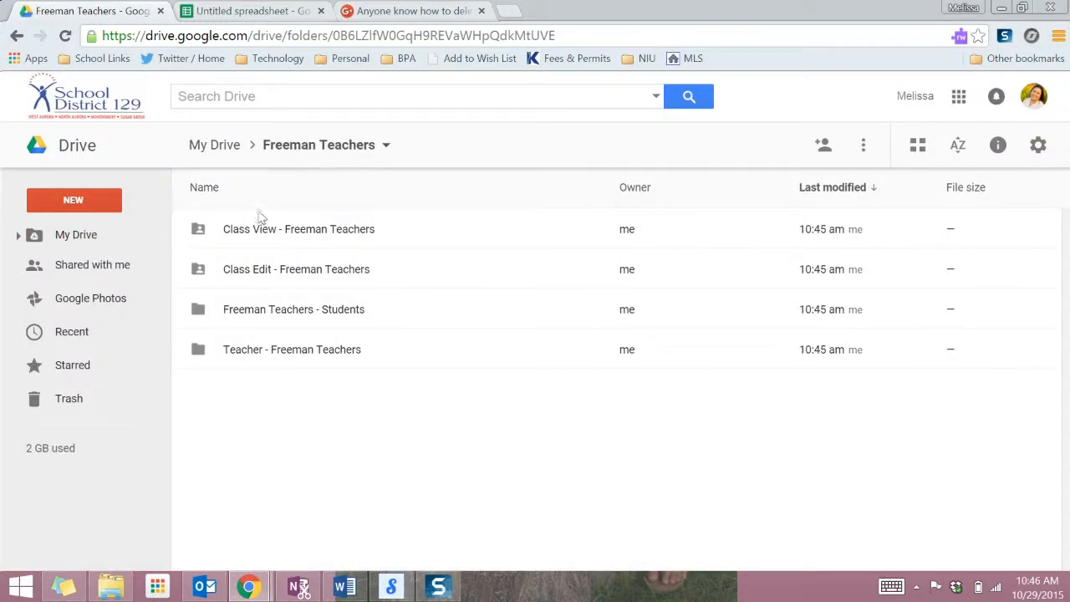
double_click(257, 358)
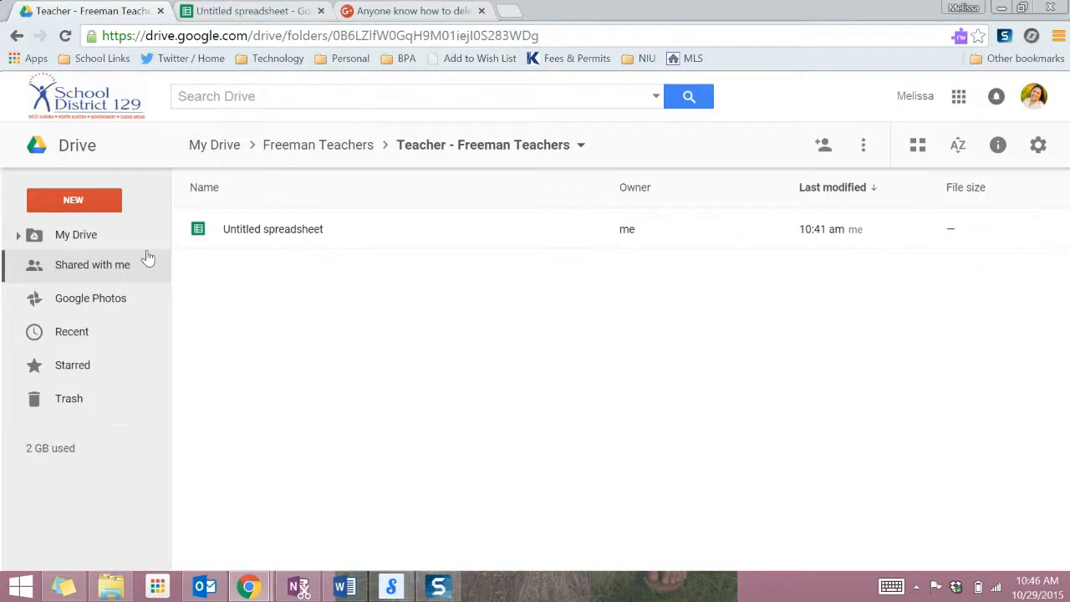
left_click(73, 200)
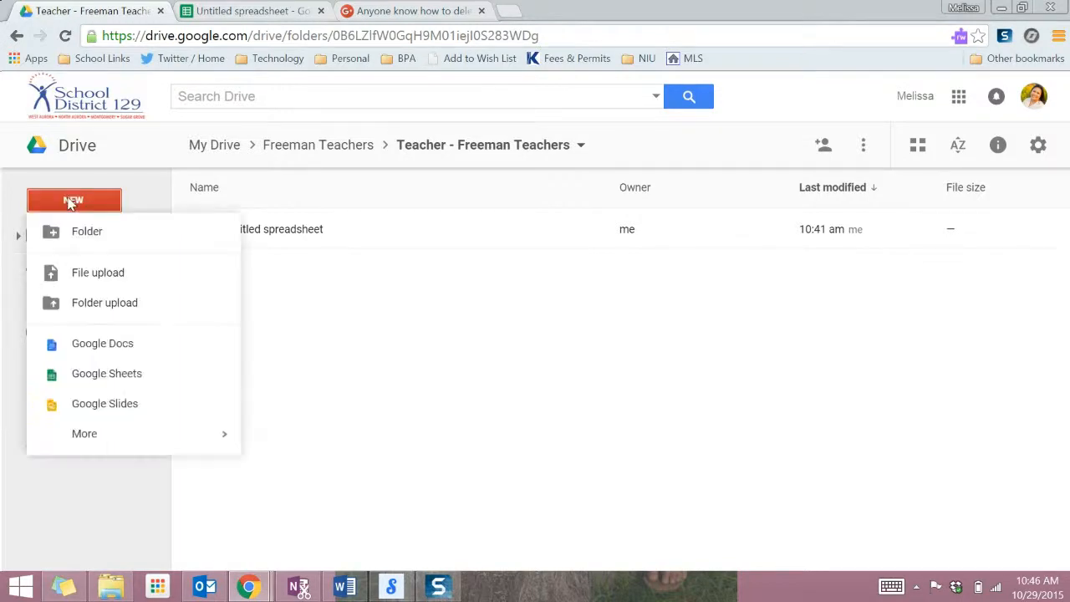
left_click(126, 375)
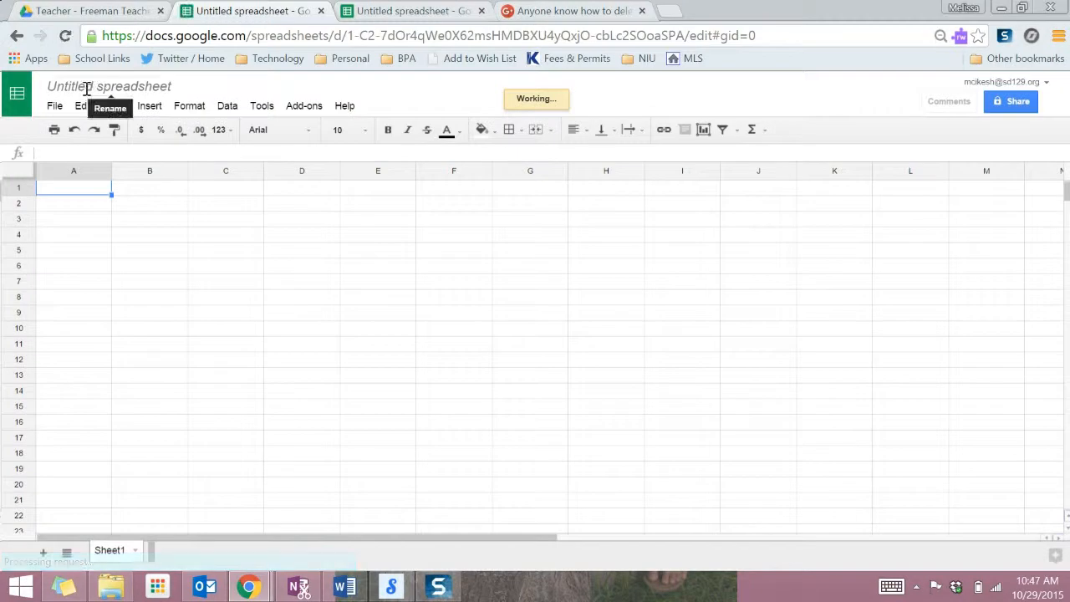
Title the spreadsheet Data Binder Q2 and rename Sheet1 to AIMs Web Data.
key("ctrl+a")
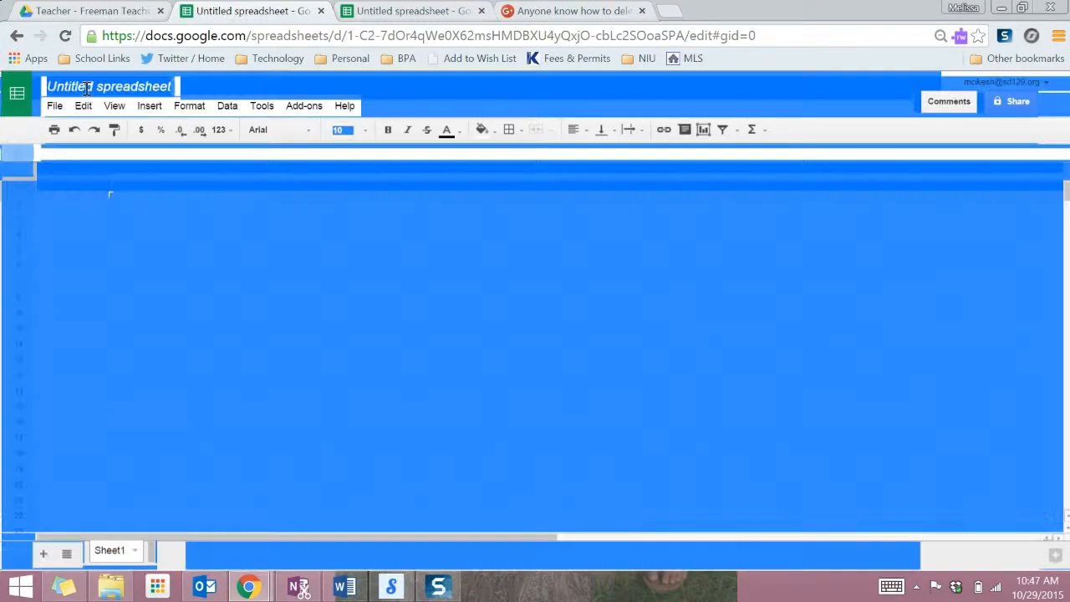
left_click(87, 88)
type("Dat")
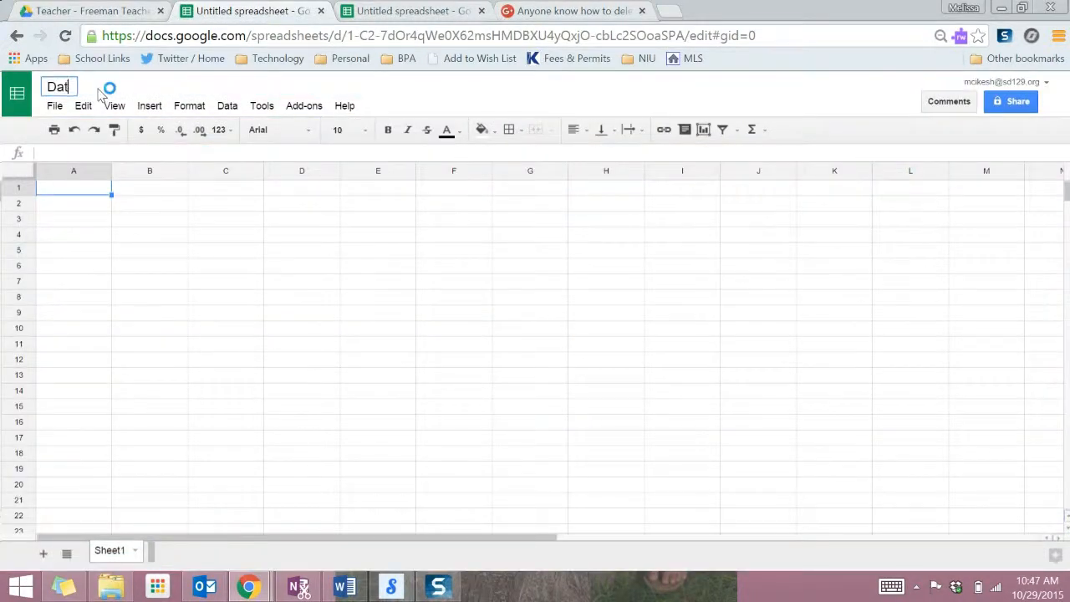
type("a Binder Q2")
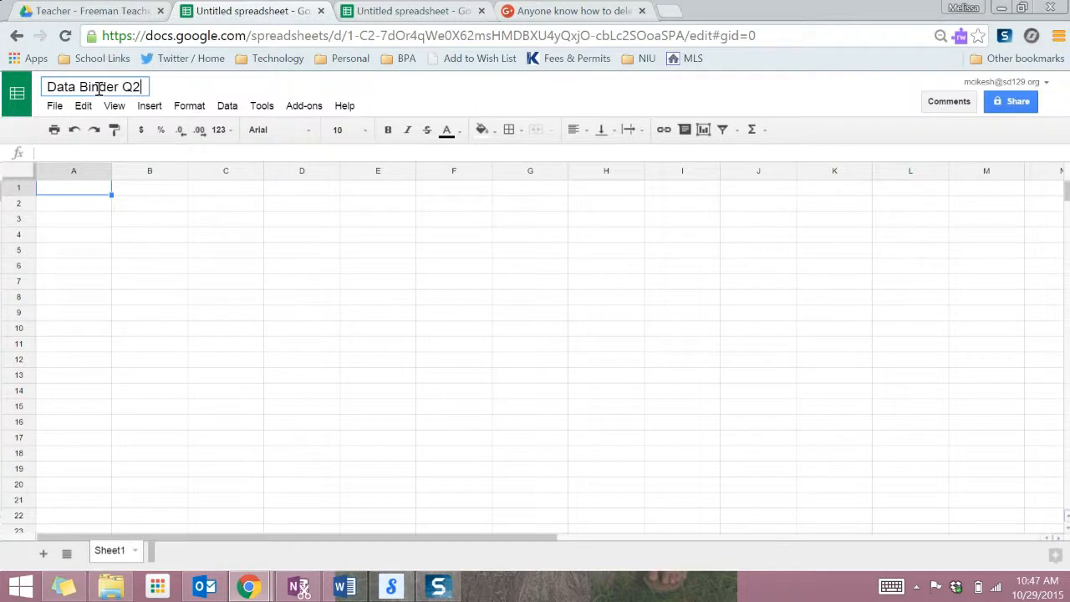
left_click(240, 359)
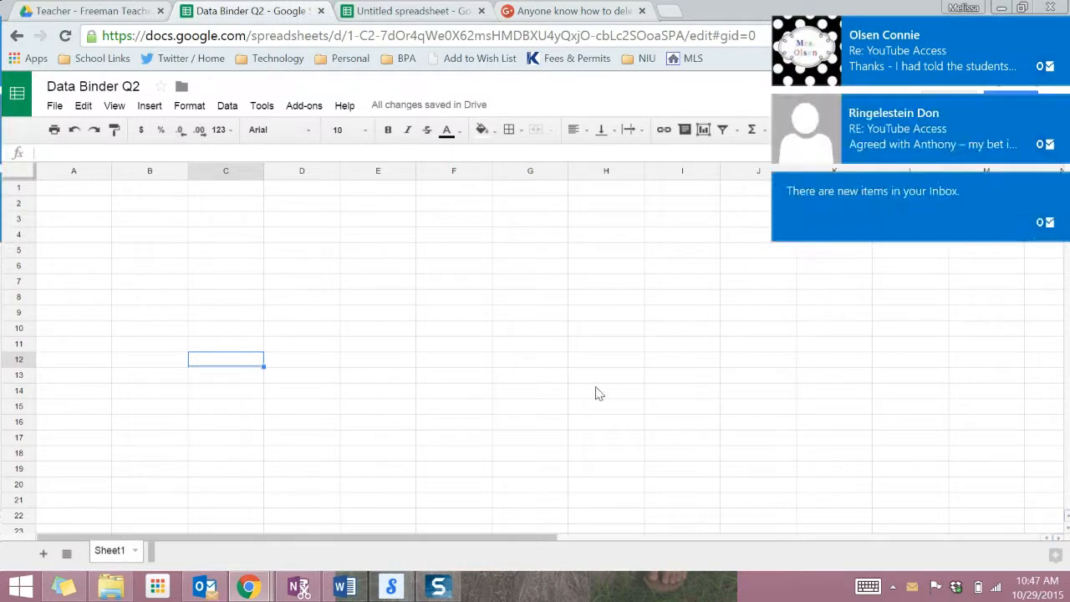
right_click(124, 553)
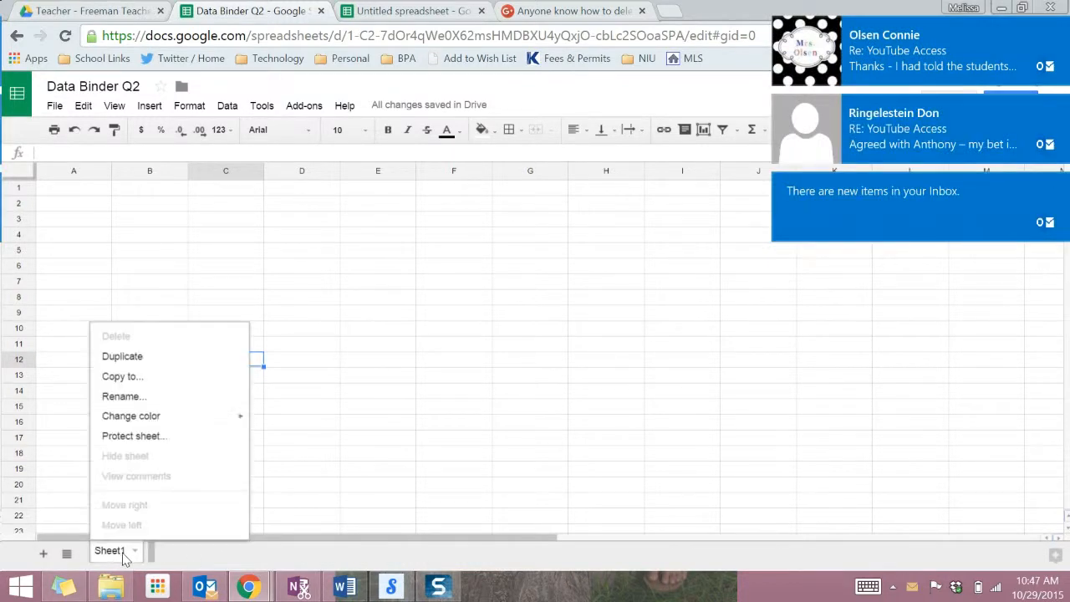
left_click(156, 398)
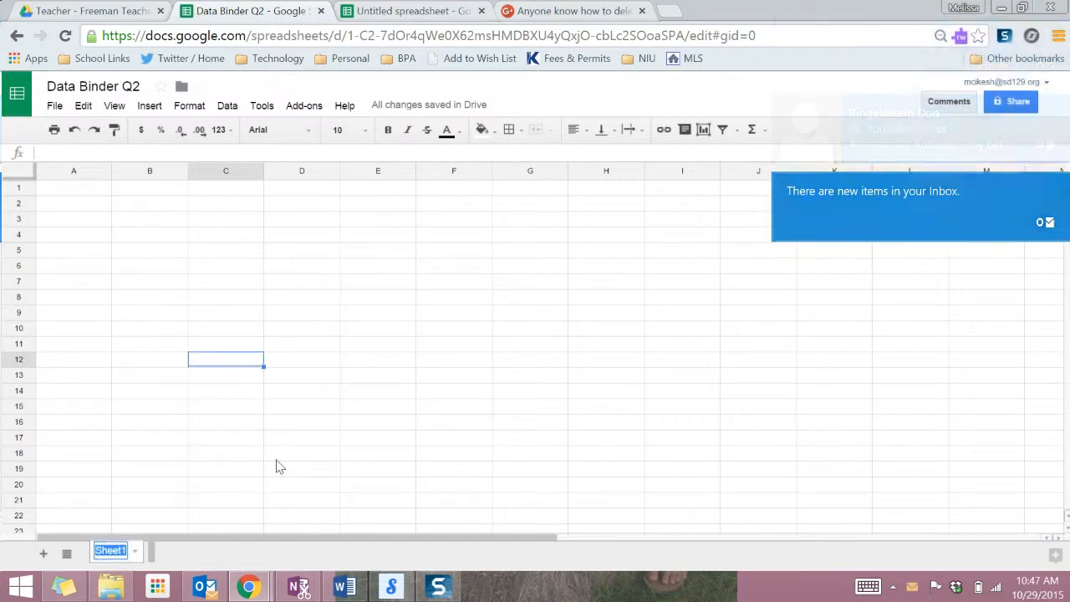
type("A")
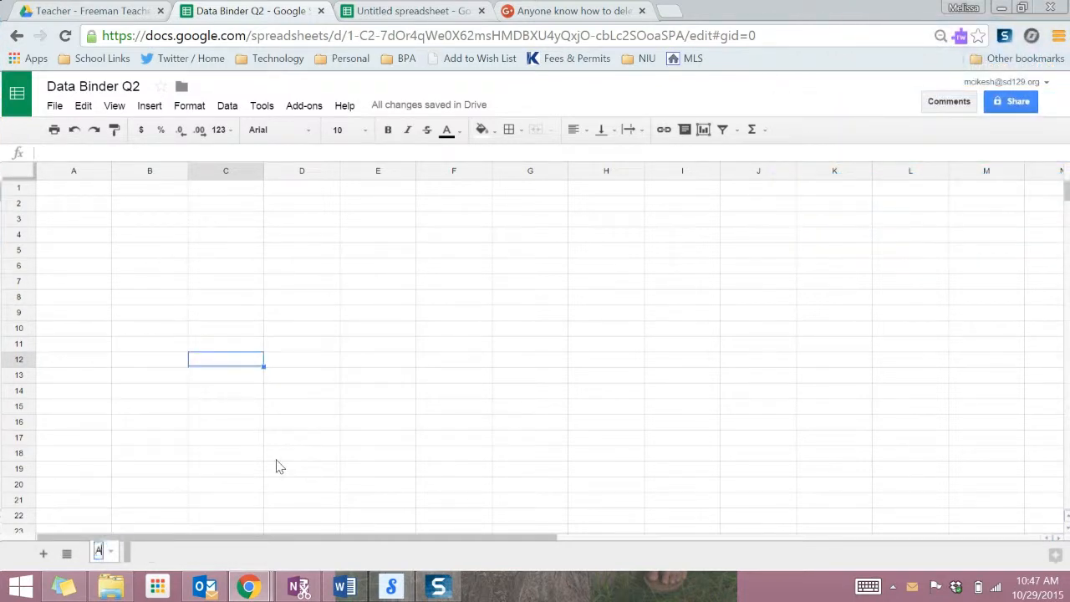
type("IMs W")
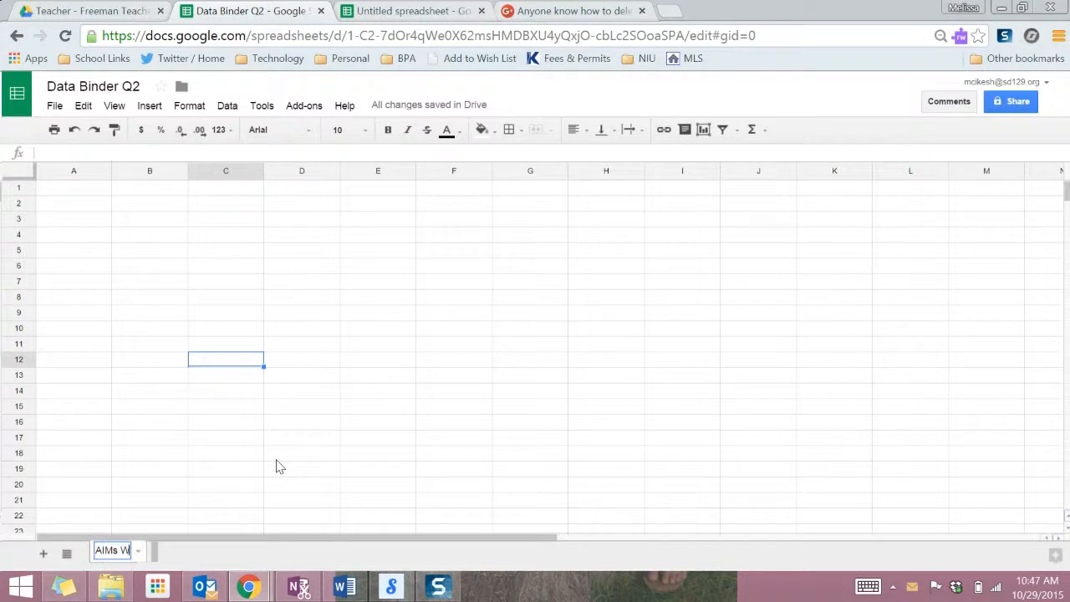
type("eb Data")
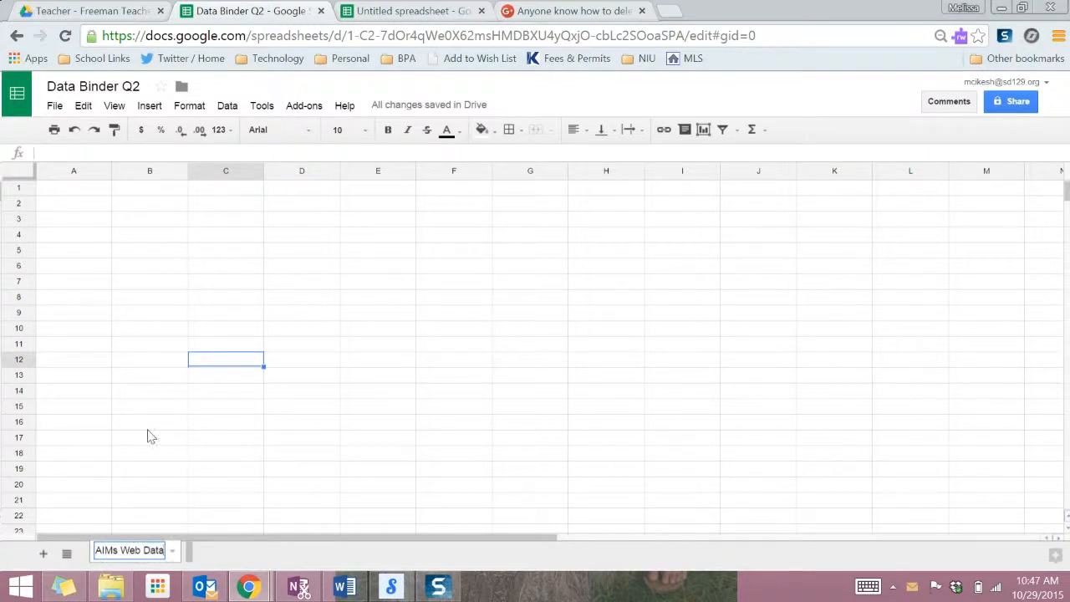
left_click(130, 474)
double_click(130, 475)
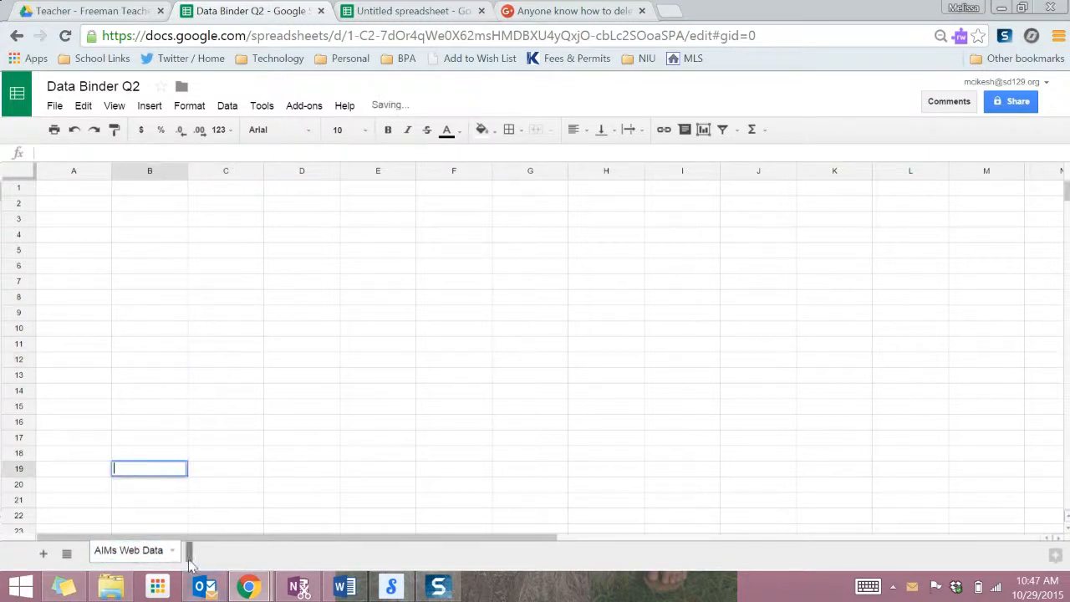
Add a second sheet named Spelling Scores, then return to AIMs Web Data.
left_click(45, 554)
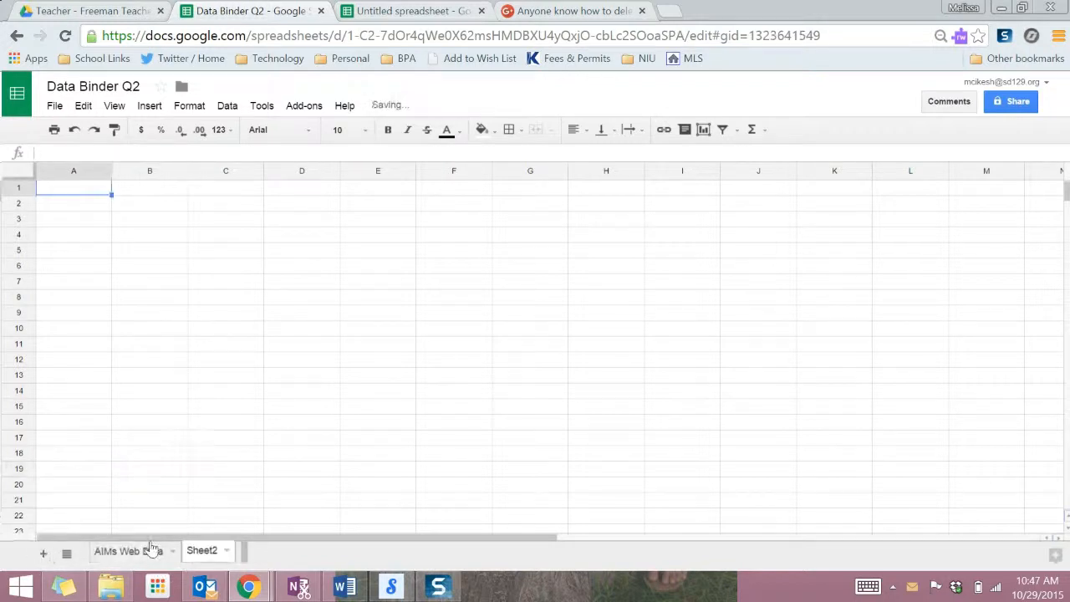
right_click(208, 559)
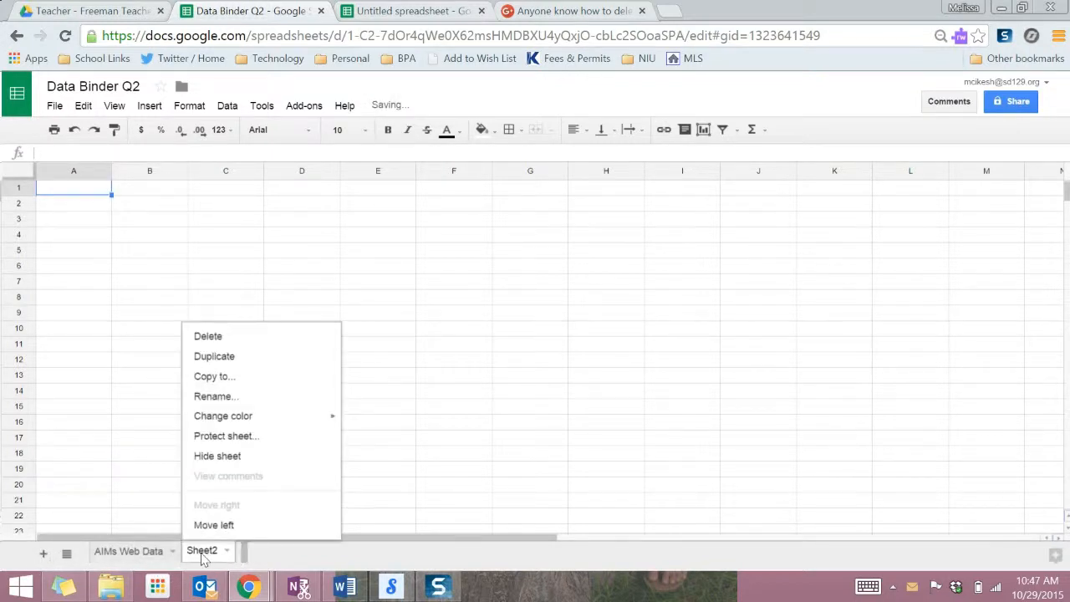
left_click(224, 398)
type("Spelling Scores")
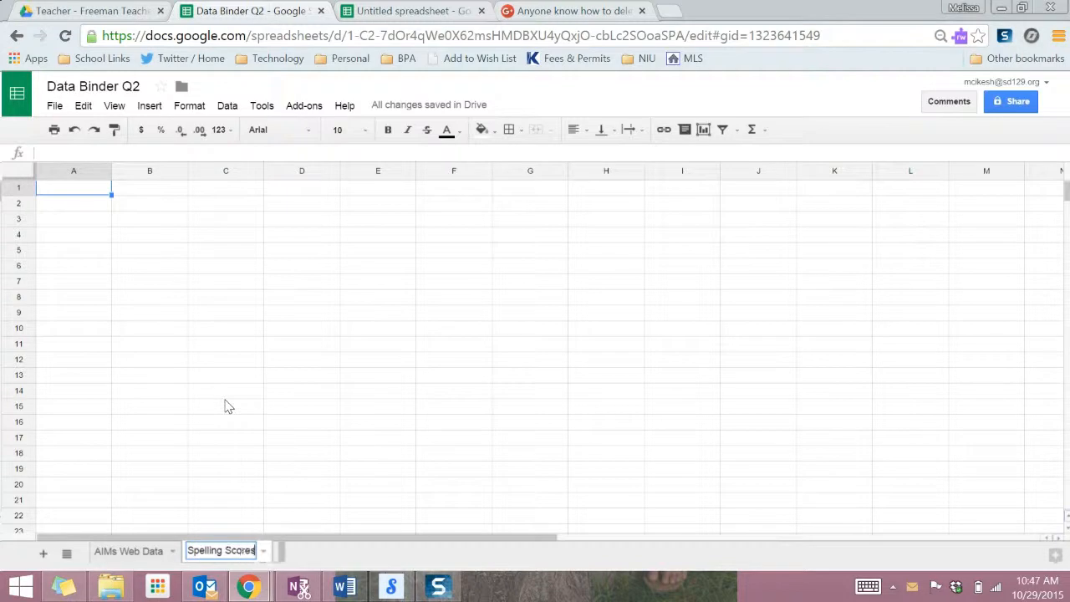
key("Return")
left_click(147, 553)
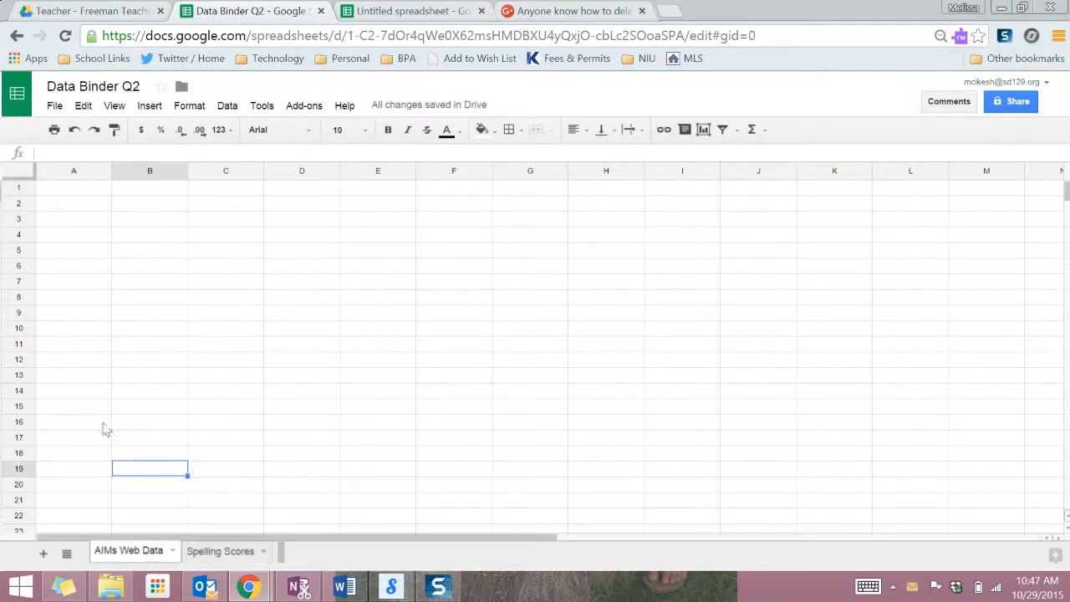
left_click(50, 205)
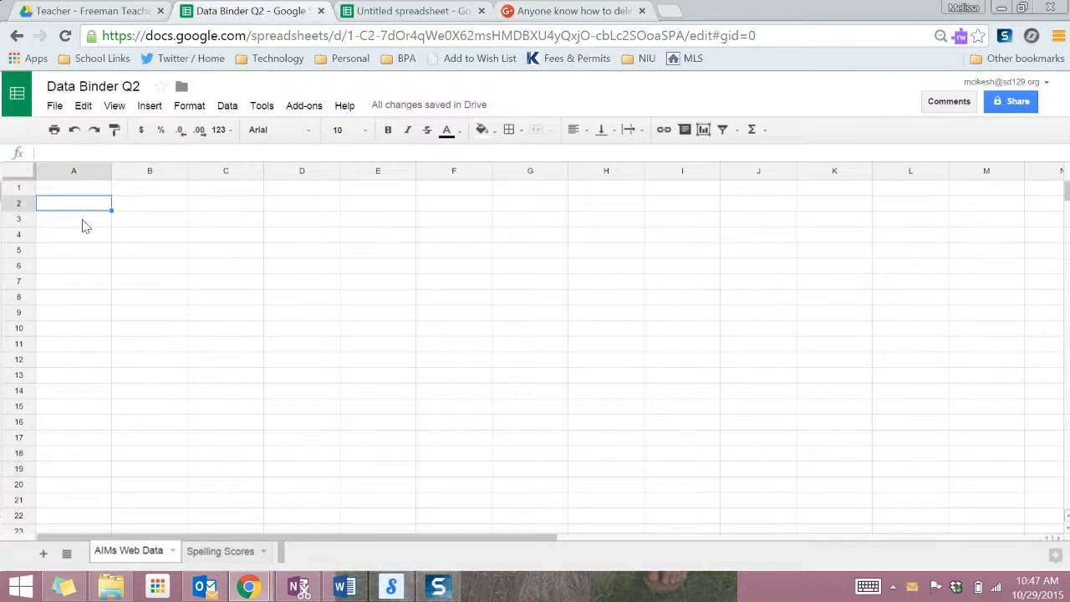
Label A2:A5 Math Score, Science Score, Reading Score and Spelling Score.
type("Math Score")
key("Return")
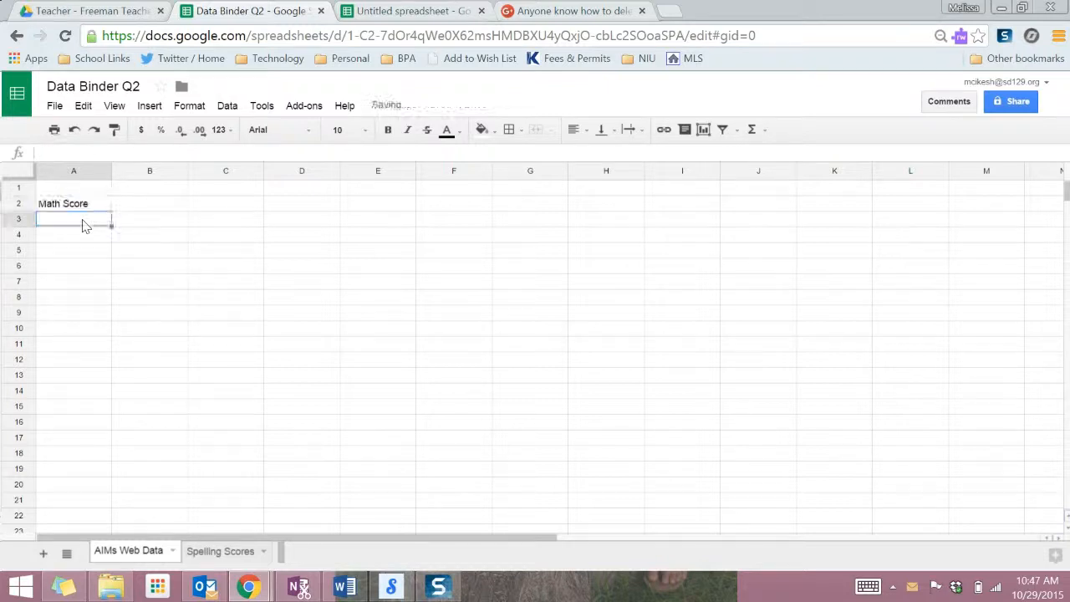
type("Science Score")
key("Return")
type("Reading")
key("Return")
type("Spelling Score")
left_click(82, 241)
double_click(82, 237)
type("Score")
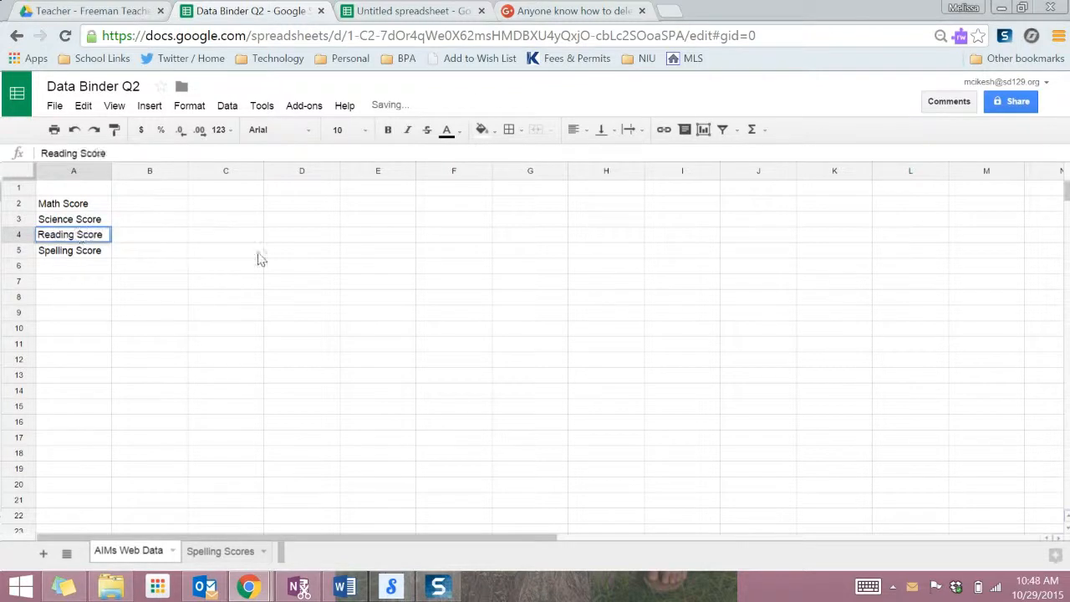
Put Date headers in B1 through E1, then switch to the Spelling Scores sheet.
left_click(183, 193)
type("Date")
key("Tab")
type("Date")
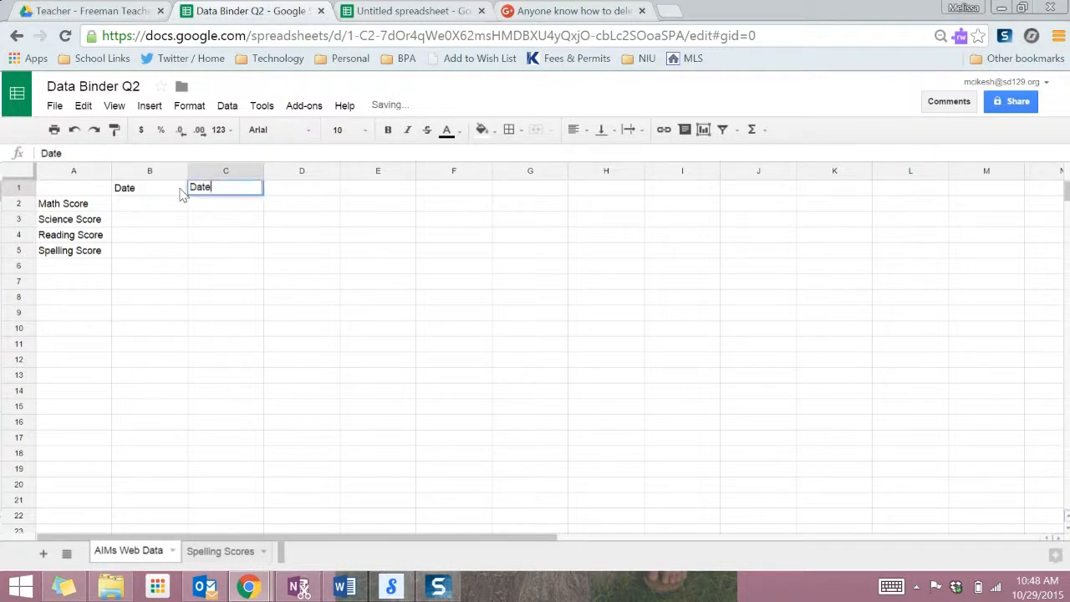
key("Tab")
type("Date")
key("Tab")
type("Date")
key("Return")
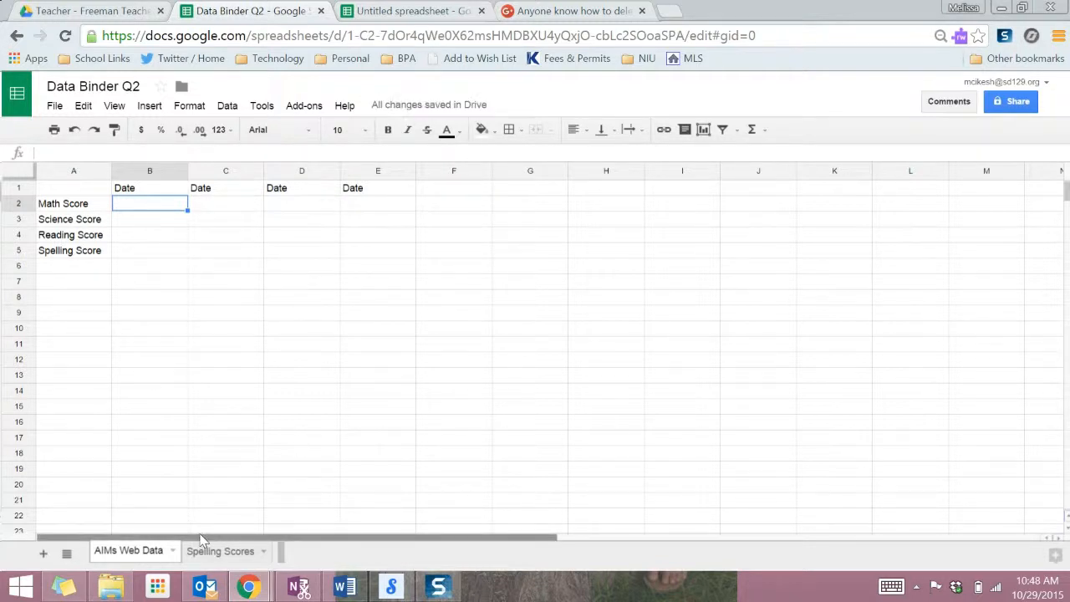
left_click(220, 552)
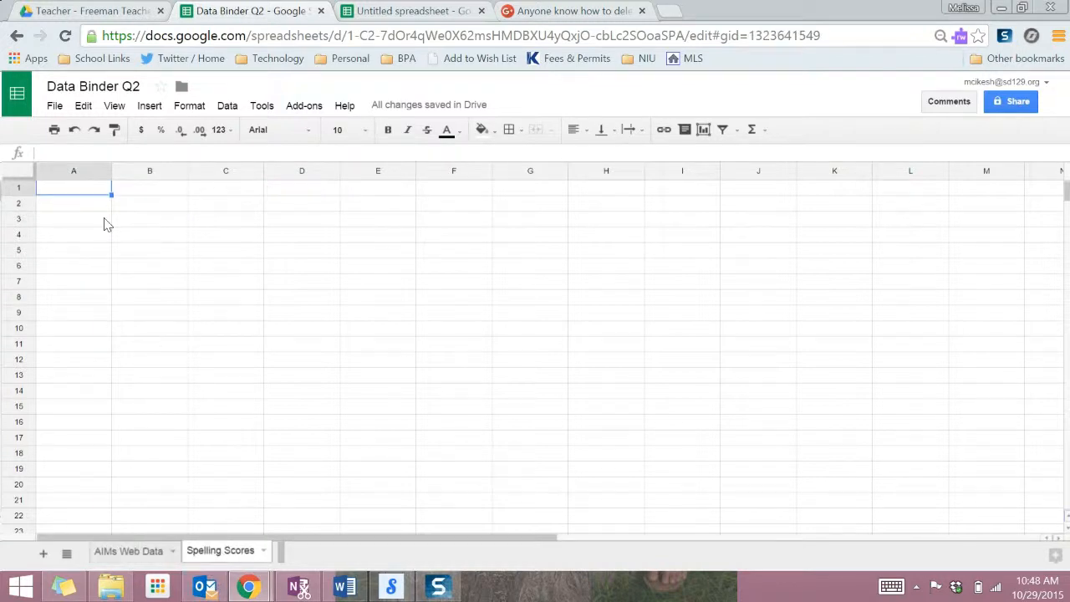
Type Spelling Test in A1, make it 36 pt, and merge A1:C1.
type("Spelling Test")
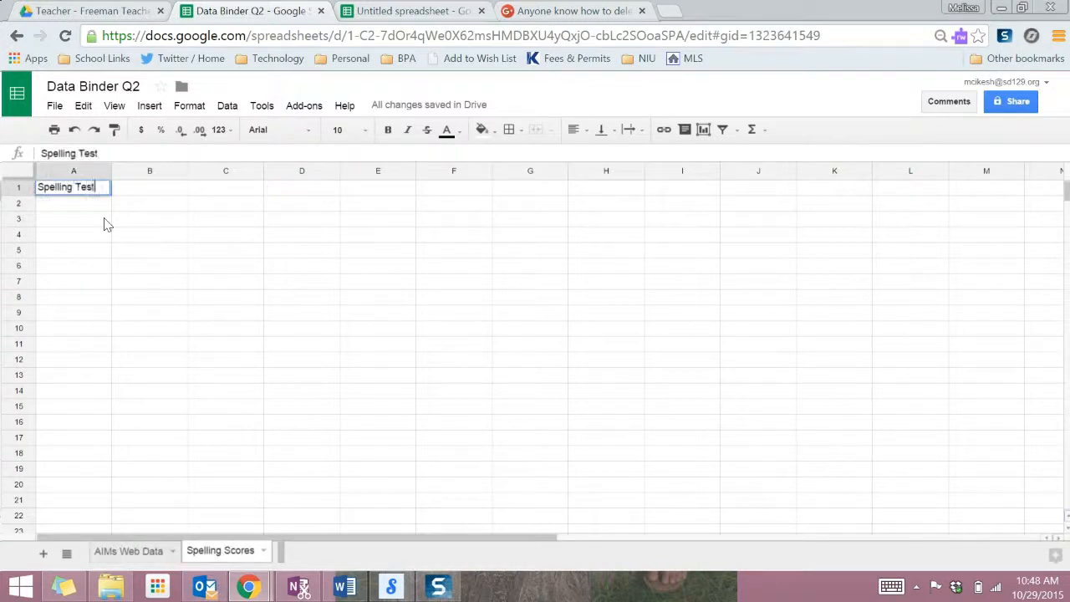
left_click(155, 256)
left_click(140, 194)
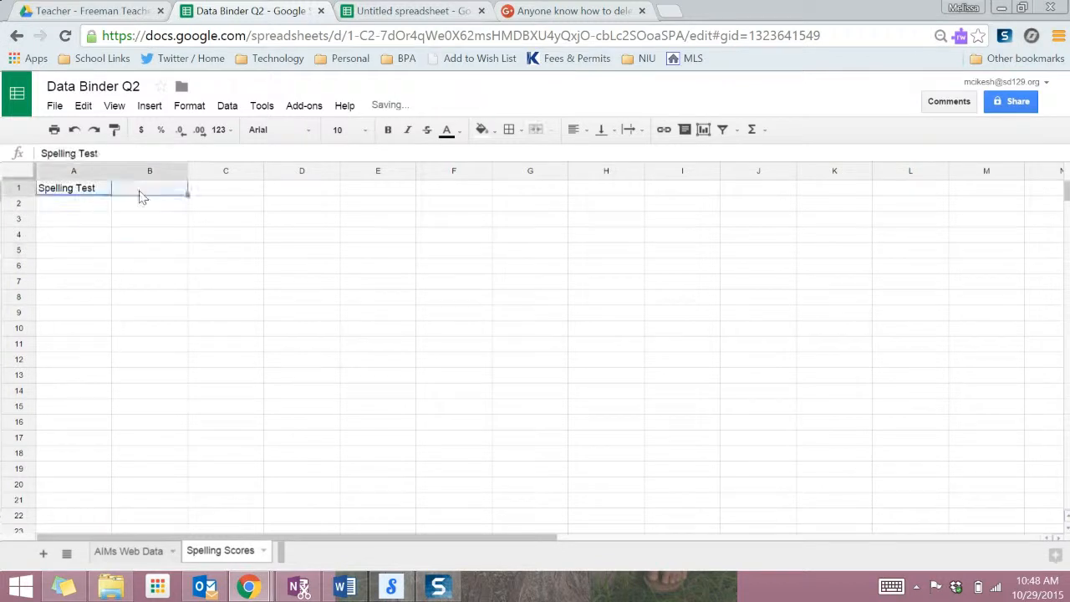
left_click(536, 130)
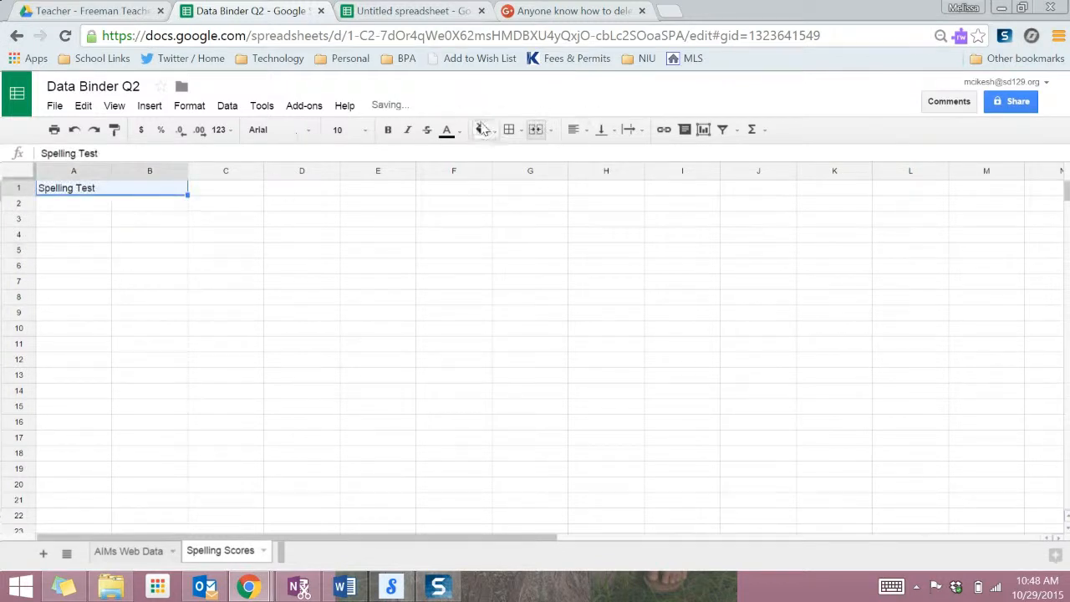
left_click(345, 131)
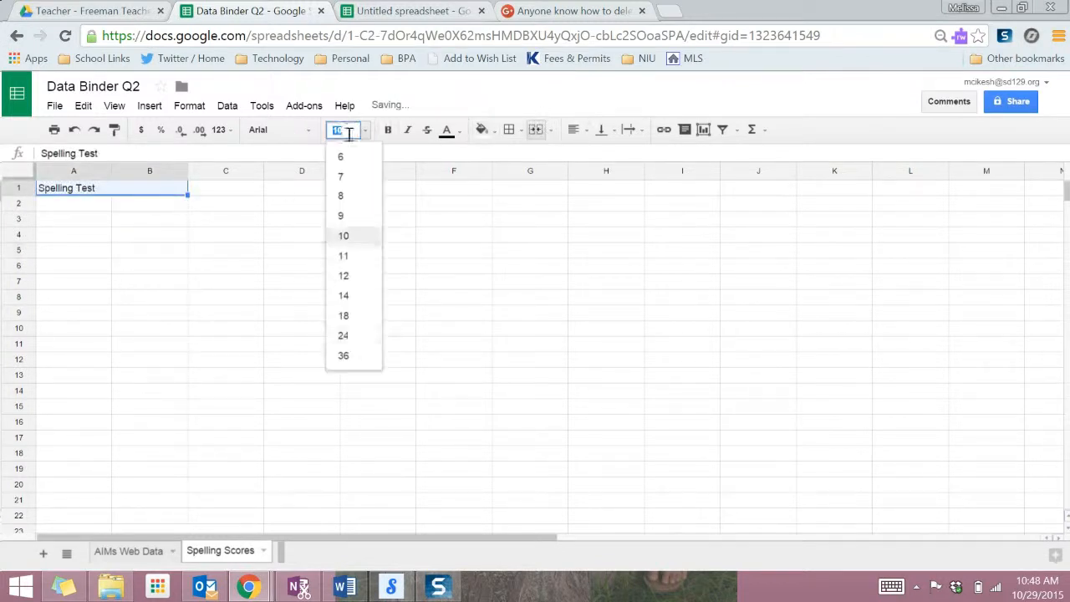
left_click(363, 355)
left_click(343, 236)
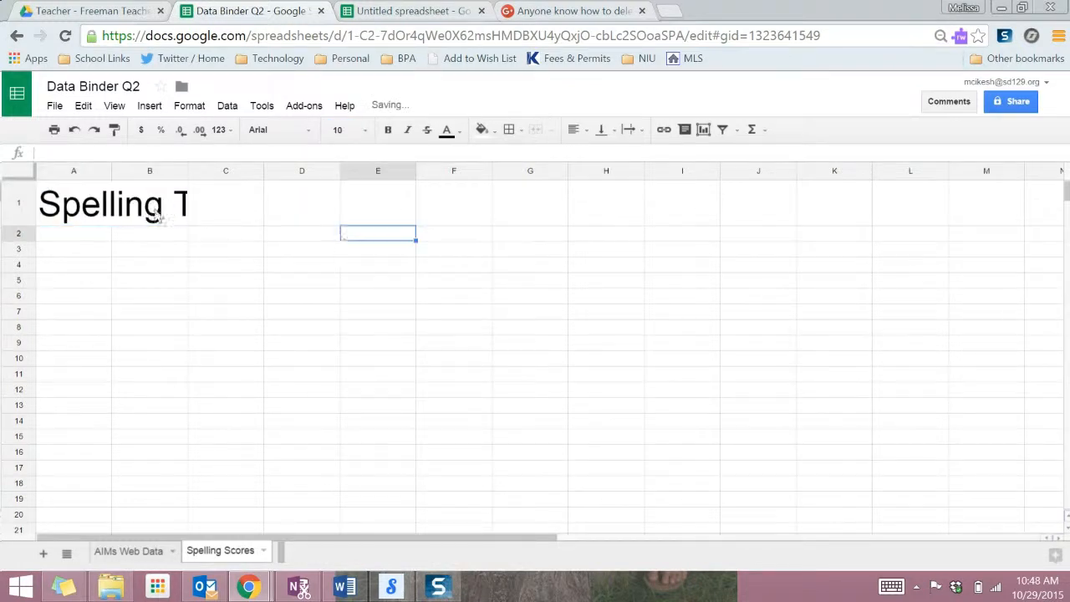
left_click_drag(126, 214, 255, 219)
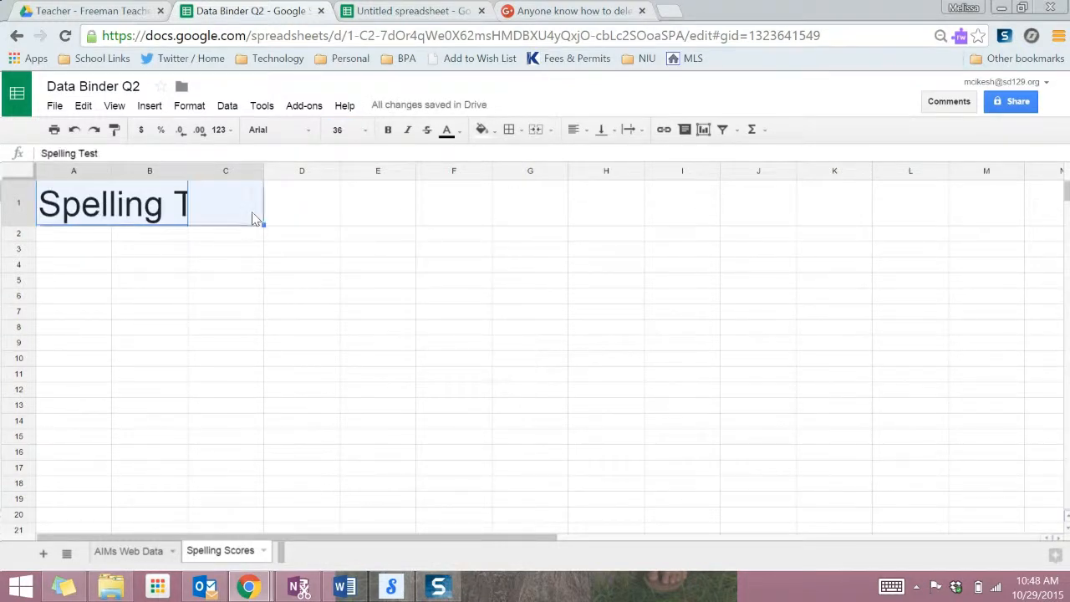
left_click(536, 130)
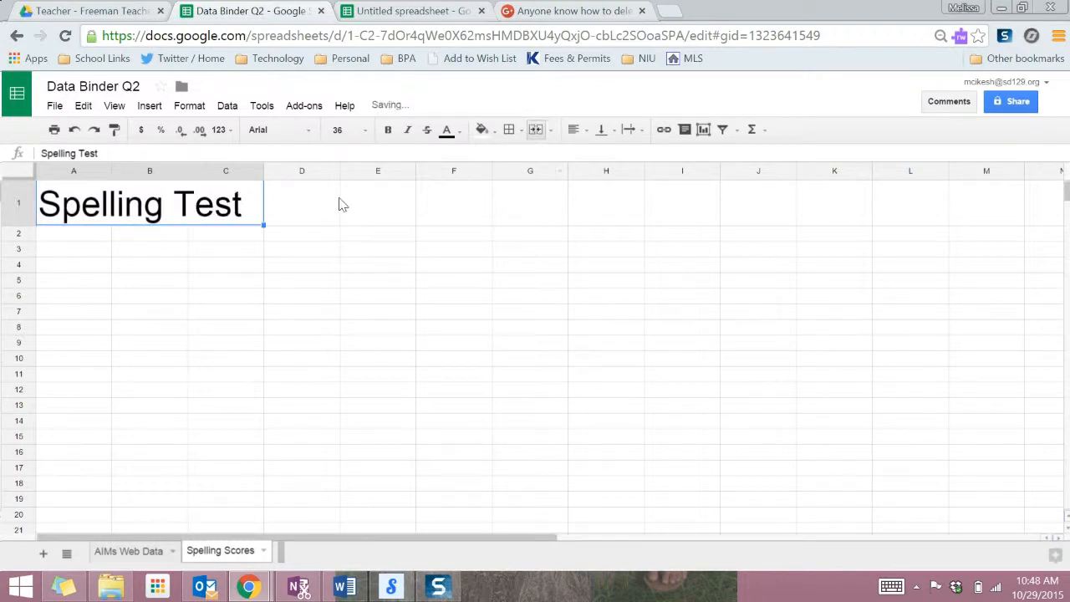
Enter directions in D1 asking students to record how many spelling words they got correct.
left_click(306, 204)
type("Directions")
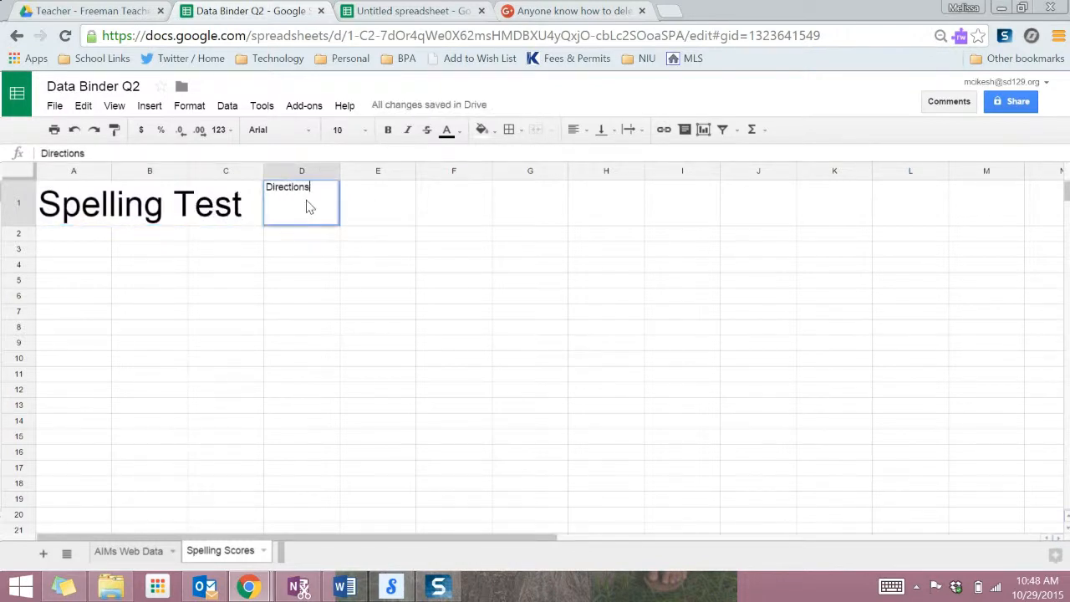
type(": Please record the number of")
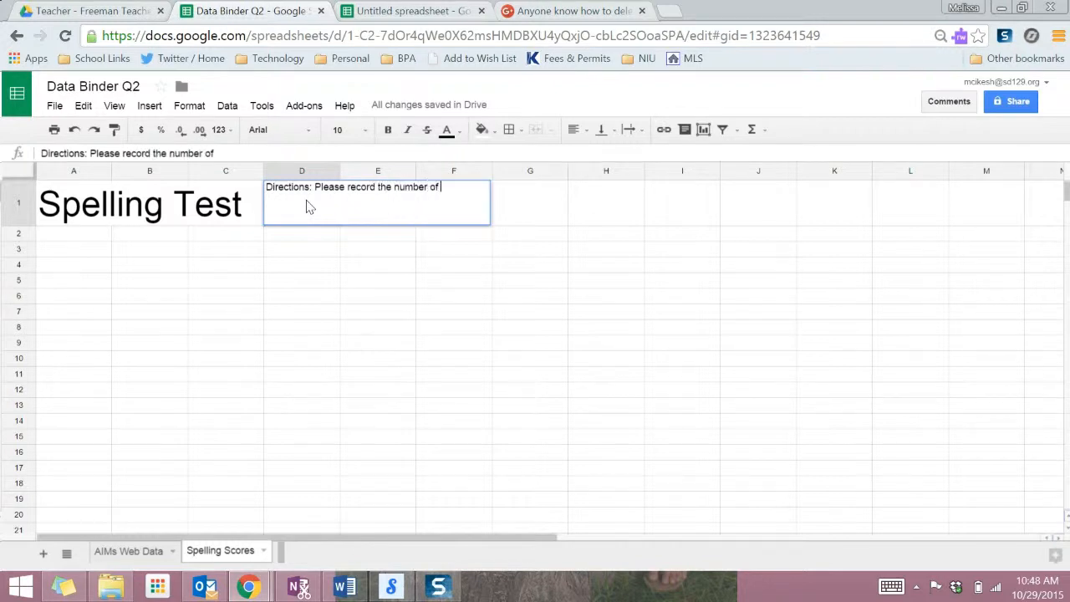
type(" spelling words you got  correct.")
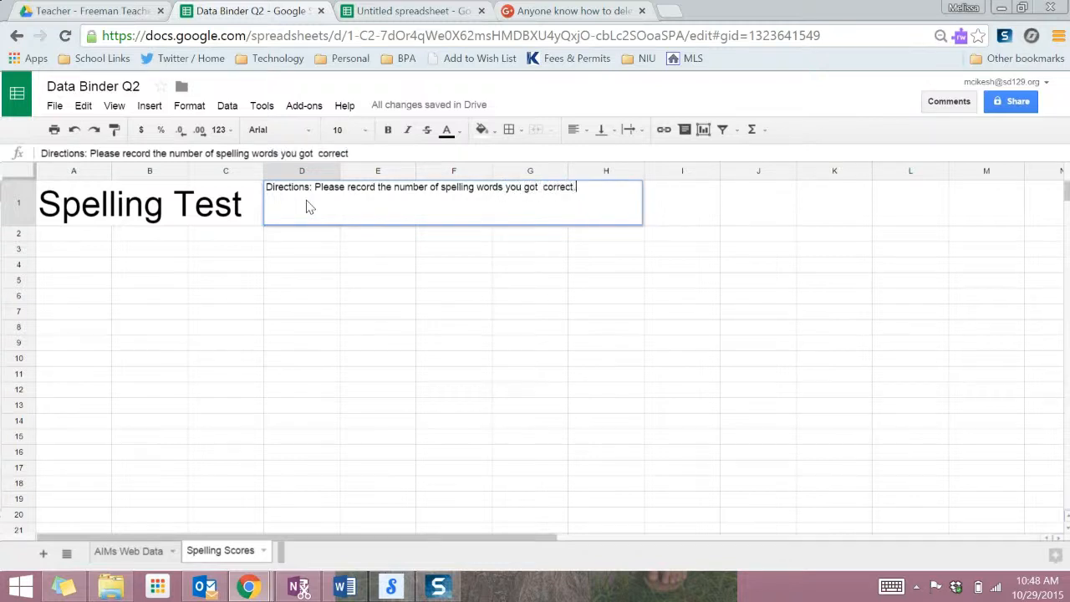
key("Return")
left_click(143, 386)
Label A3:A6 Week 1 through Week 4, then close the Data Binder Q2 spreadsheet.
left_click(81, 252)
type("Week 1")
key("Return")
type("Week 2")
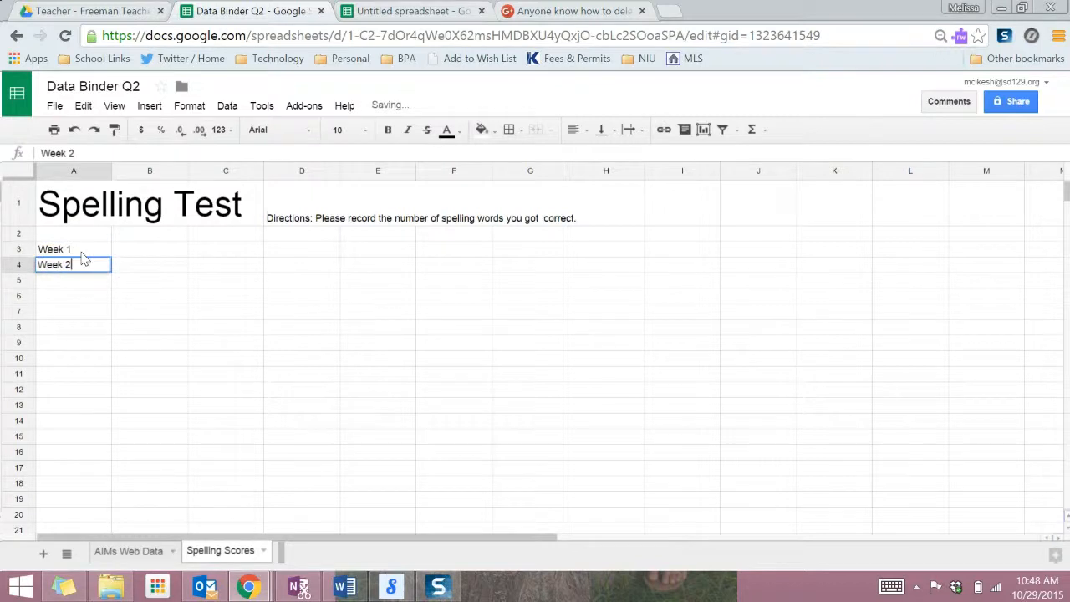
key("Return")
type("Week 3")
key("Return")
type("Week")
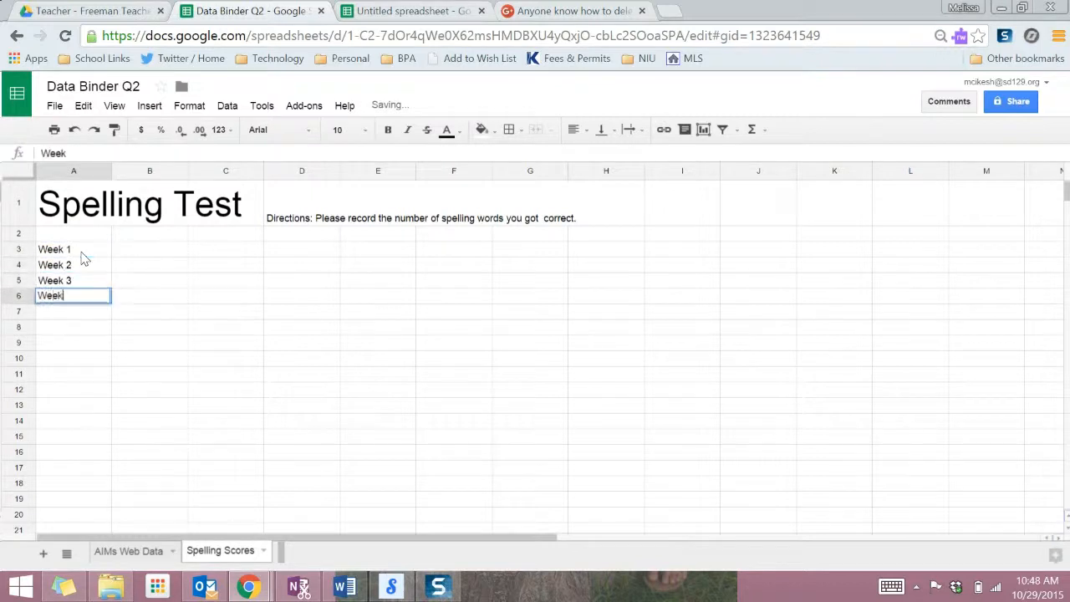
left_click(264, 351)
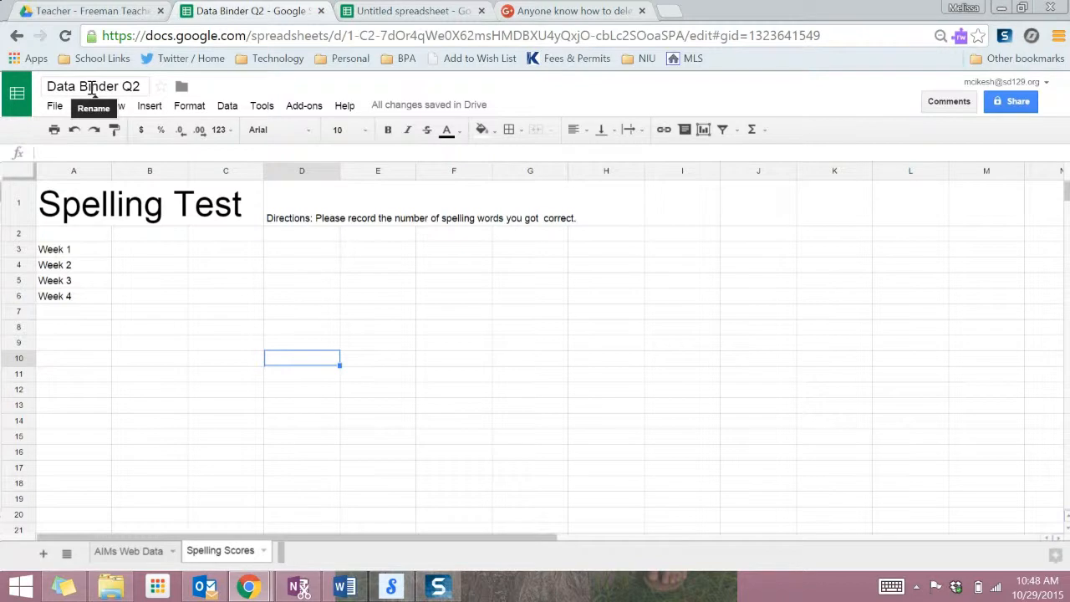
left_click(323, 11)
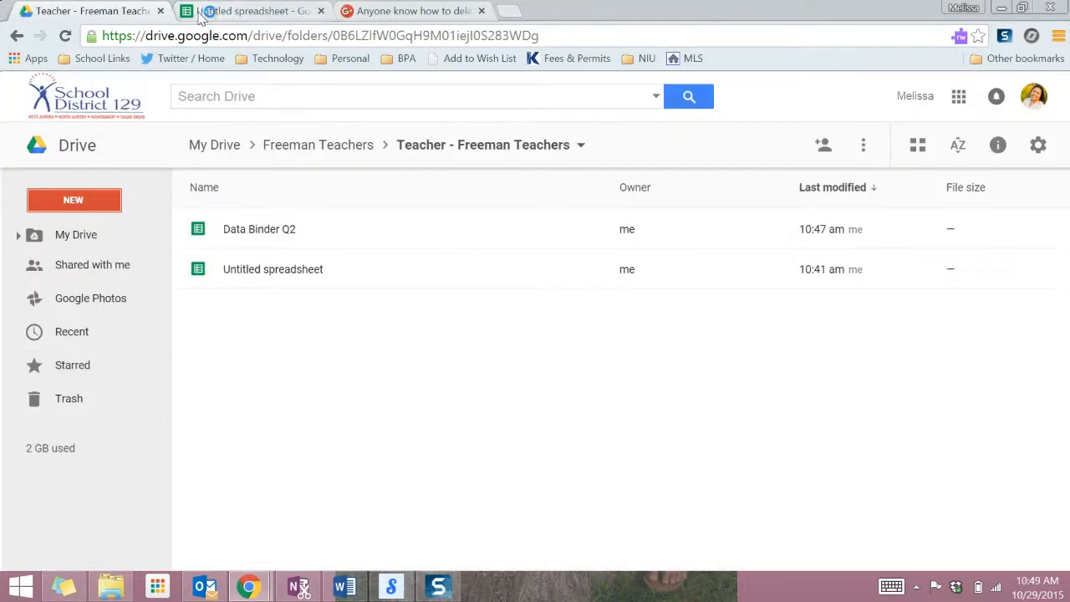
Switch to the Untitled Doctopus roster spreadsheet and retitle it Data Binder Q2.
left_click(204, 14)
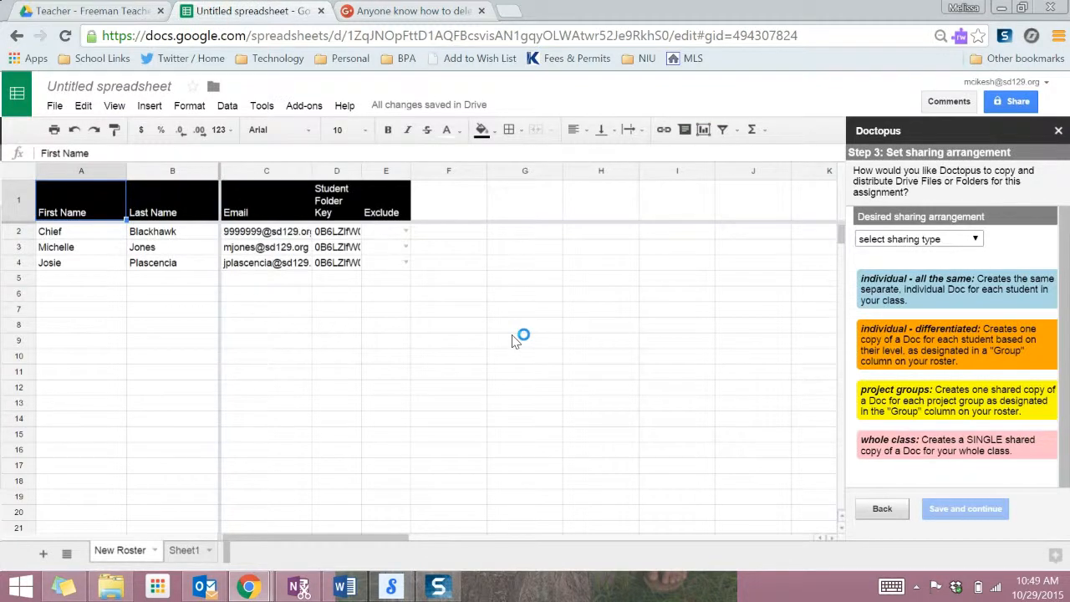
left_click(97, 88)
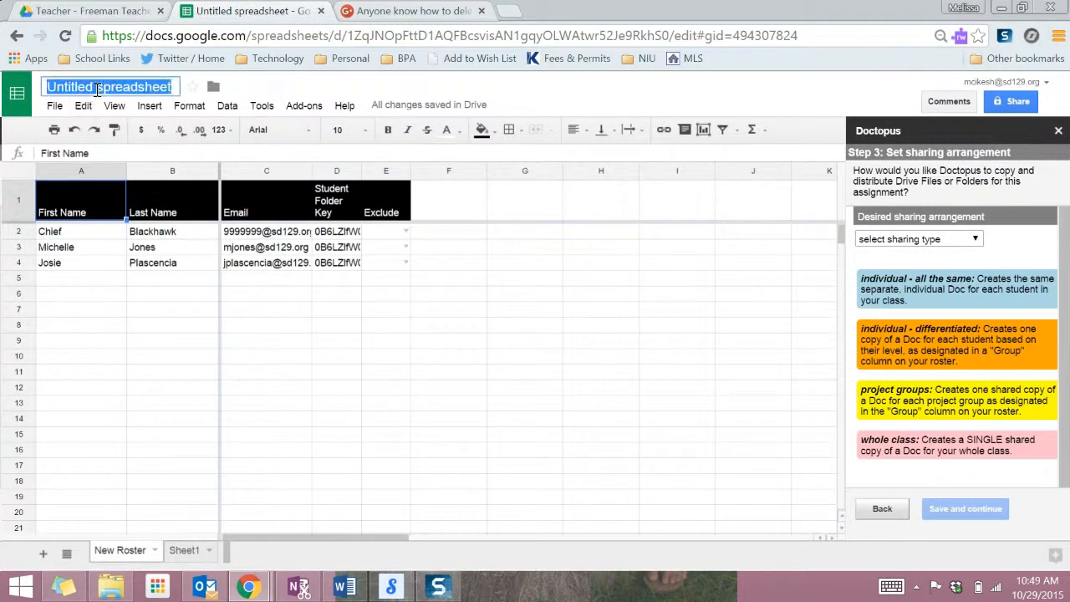
type("Data ")
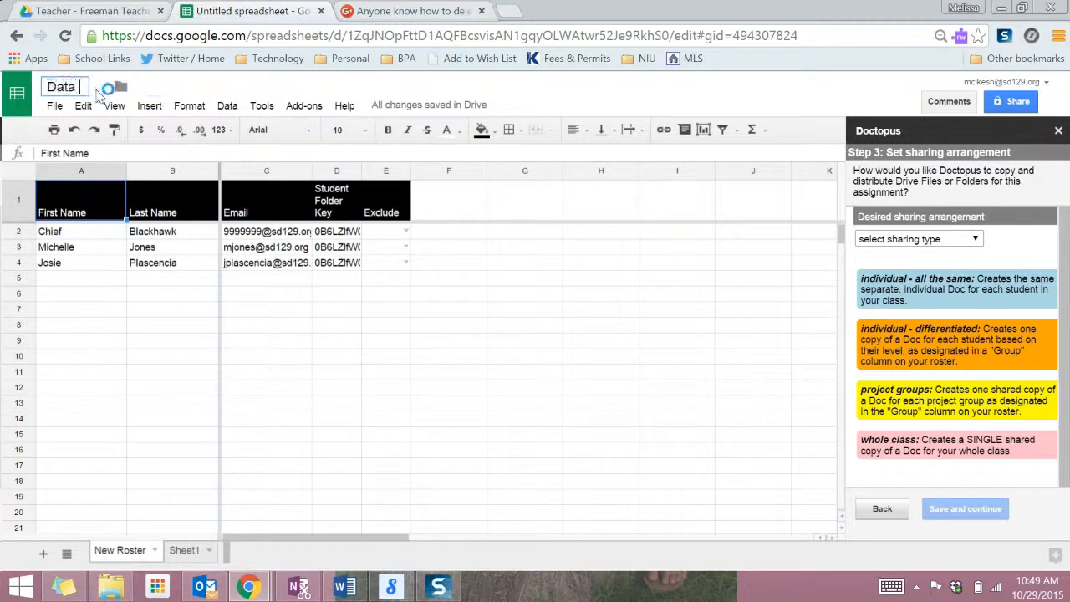
type("Binder Q2")
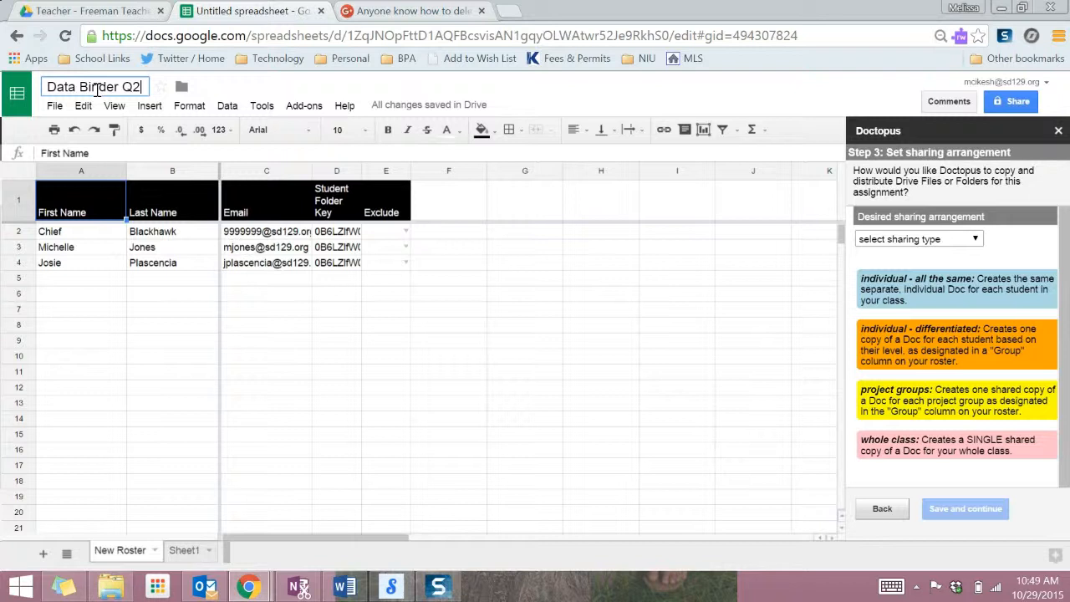
type("(R)")
key("BackSpace")
key("BackSpace")
key("BackSpace")
left_click(503, 416)
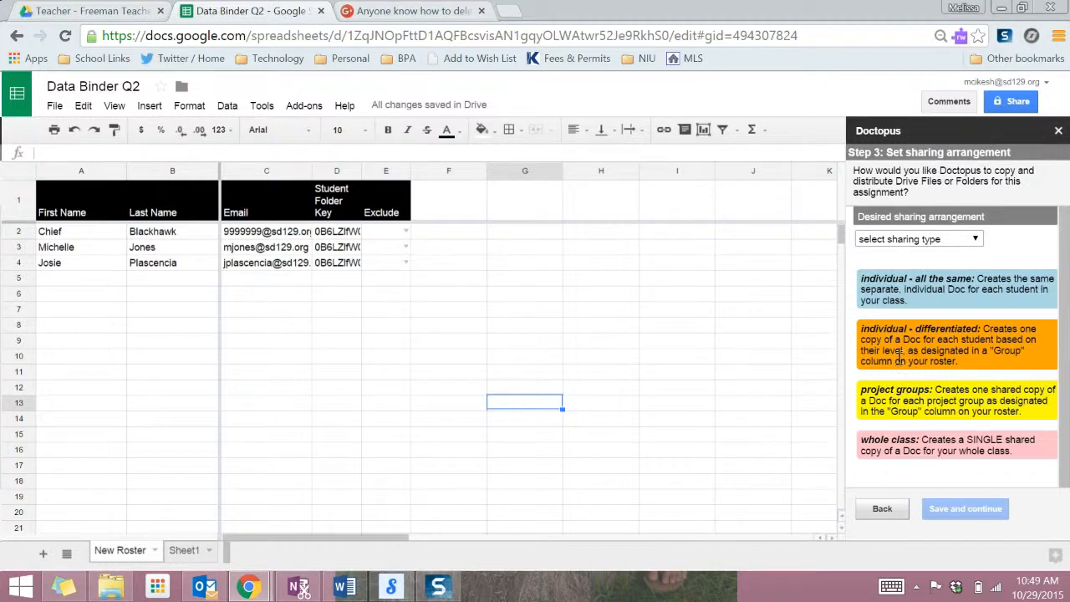
Choose the 'individual - all the same' sharing arrangement in Doctopus and save the settings.
left_click(946, 243)
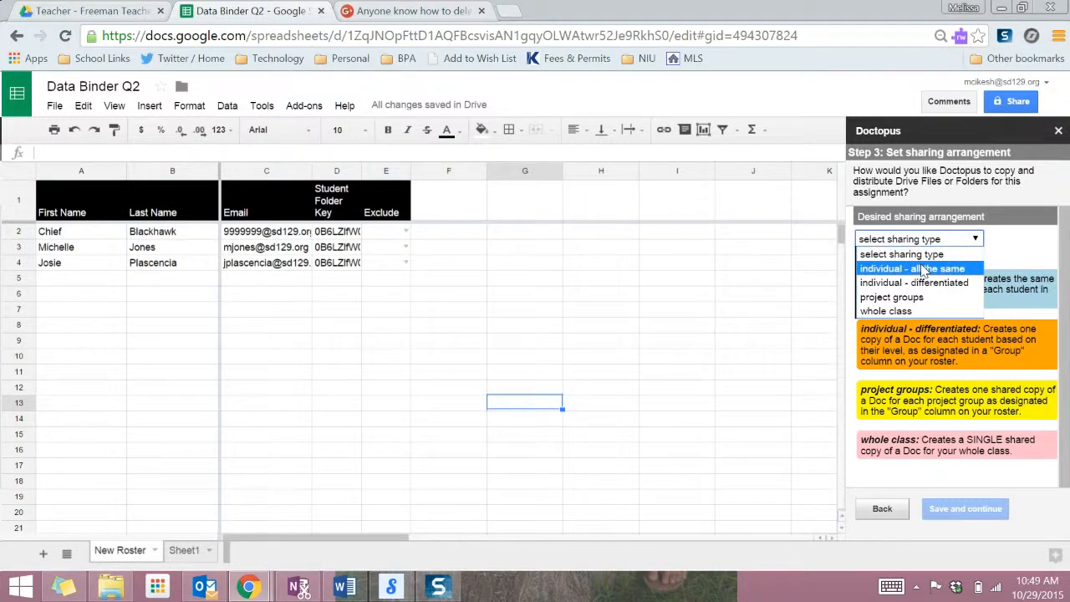
left_click(923, 269)
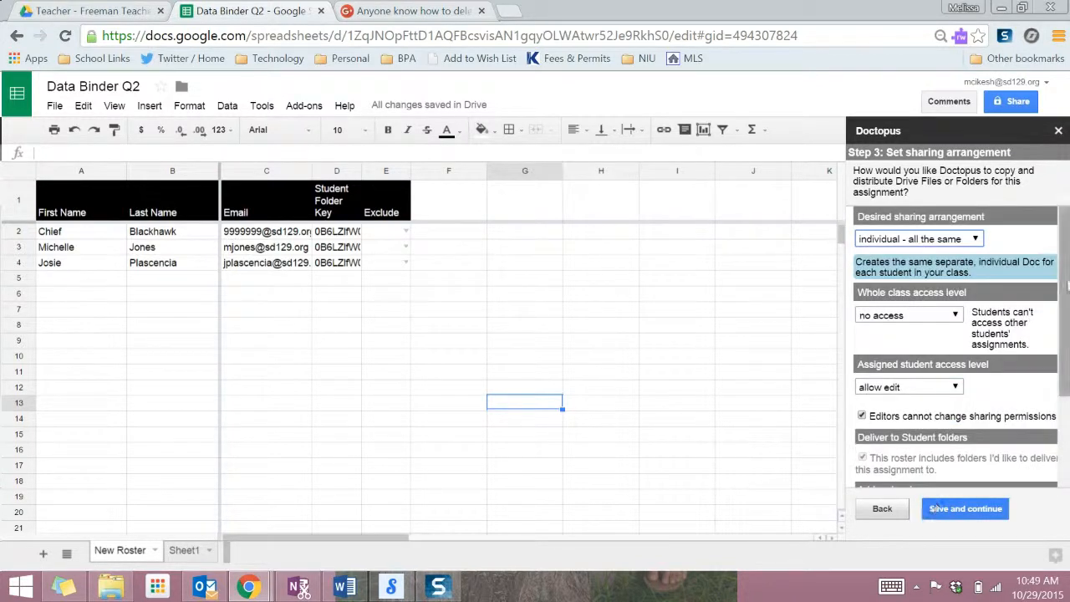
scroll(1064, 268, "down", 1)
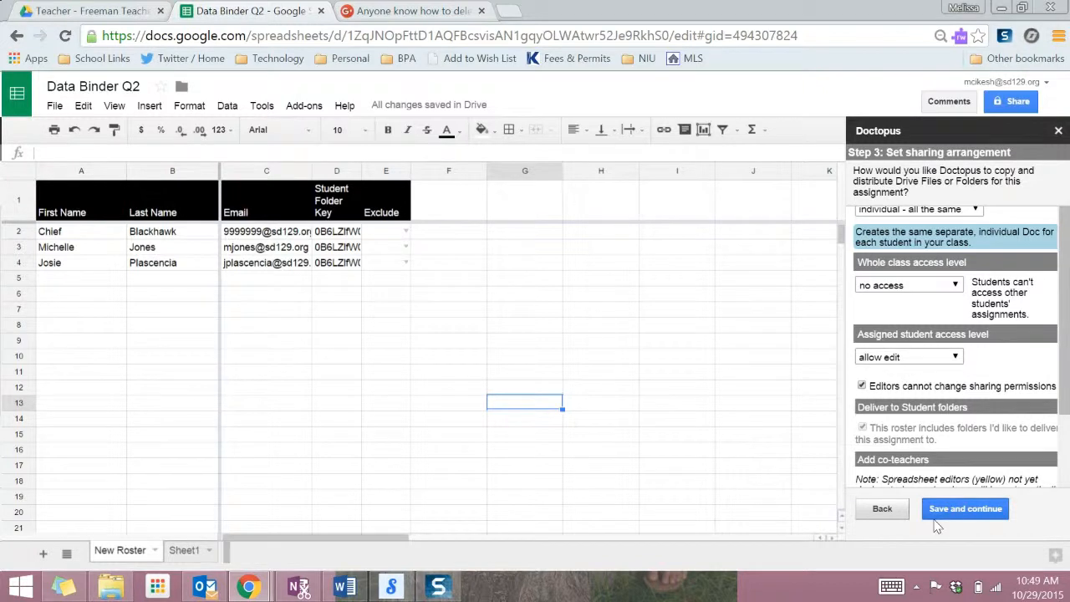
scroll(1055, 355, "down", 1)
scroll(1055, 354, "down", 1)
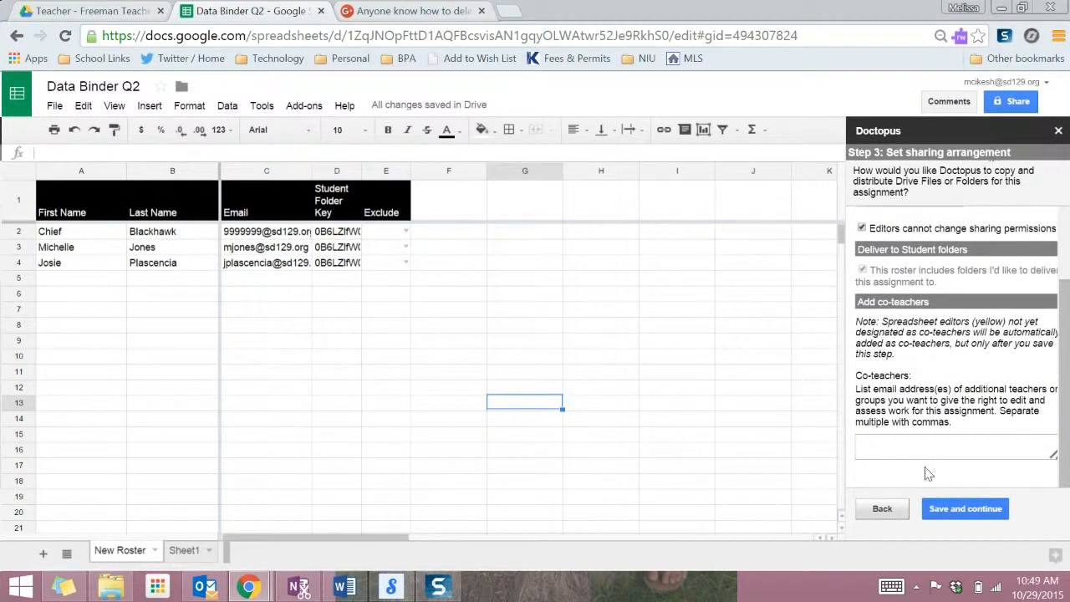
left_click(966, 509)
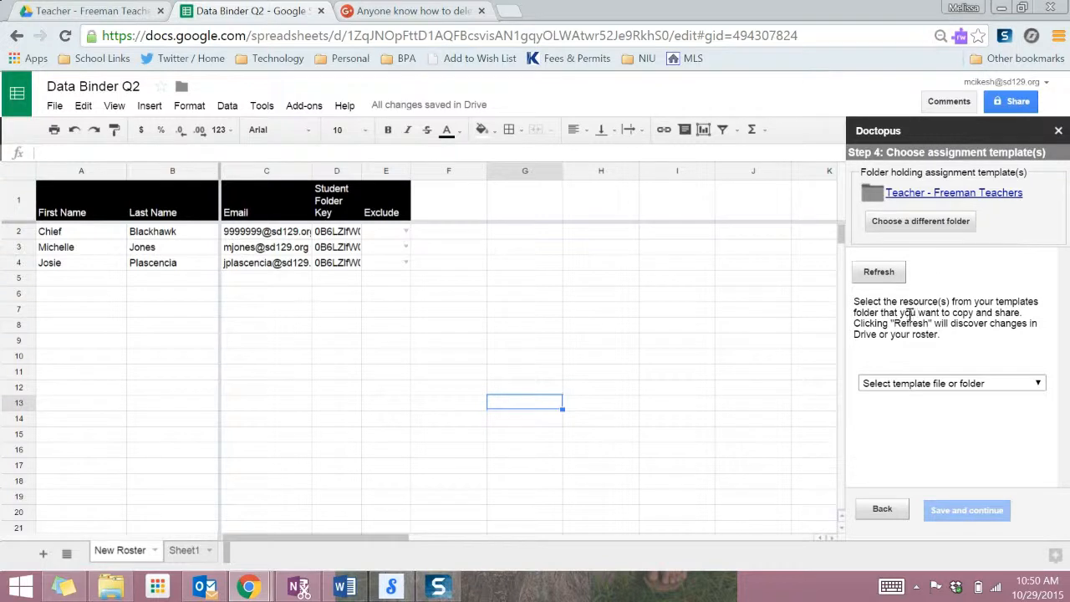
Pick 'Spreadsheet - Data Binder Q2' as the Doctopus assignment template and save.
left_click(926, 386)
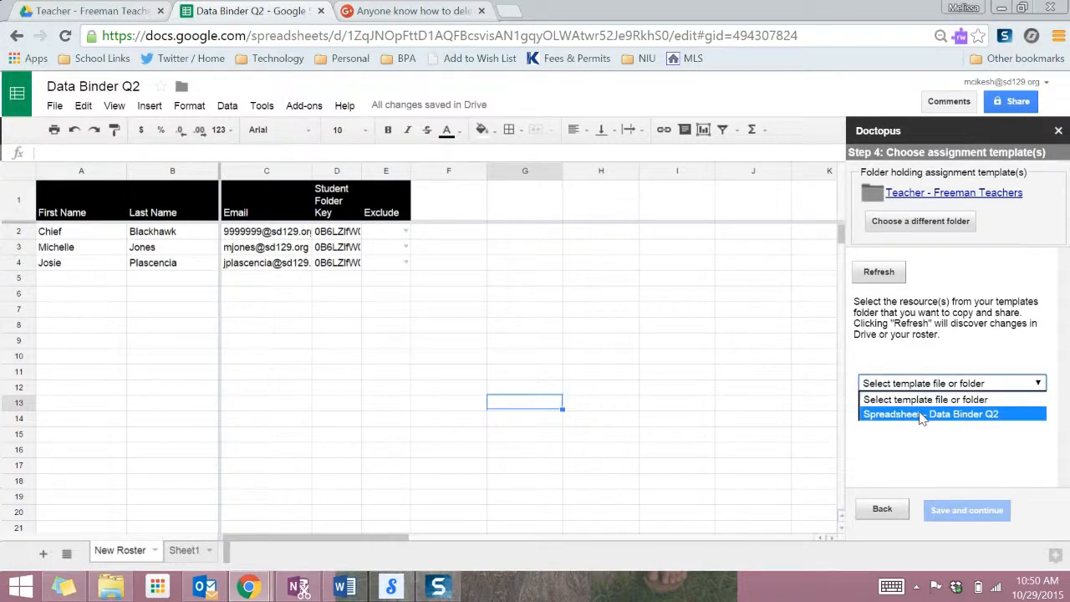
left_click(922, 415)
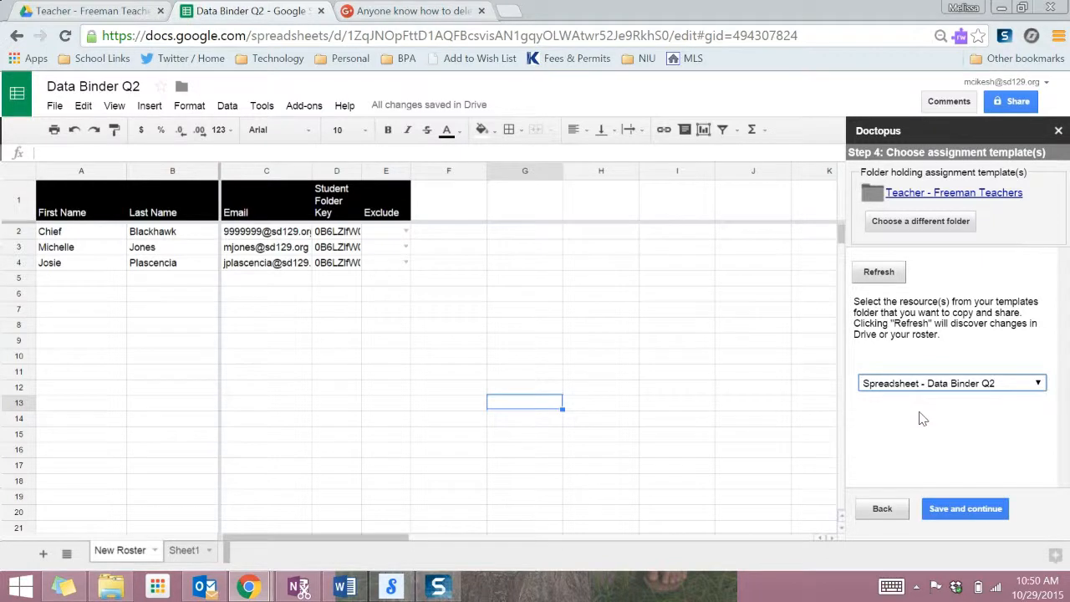
left_click(951, 516)
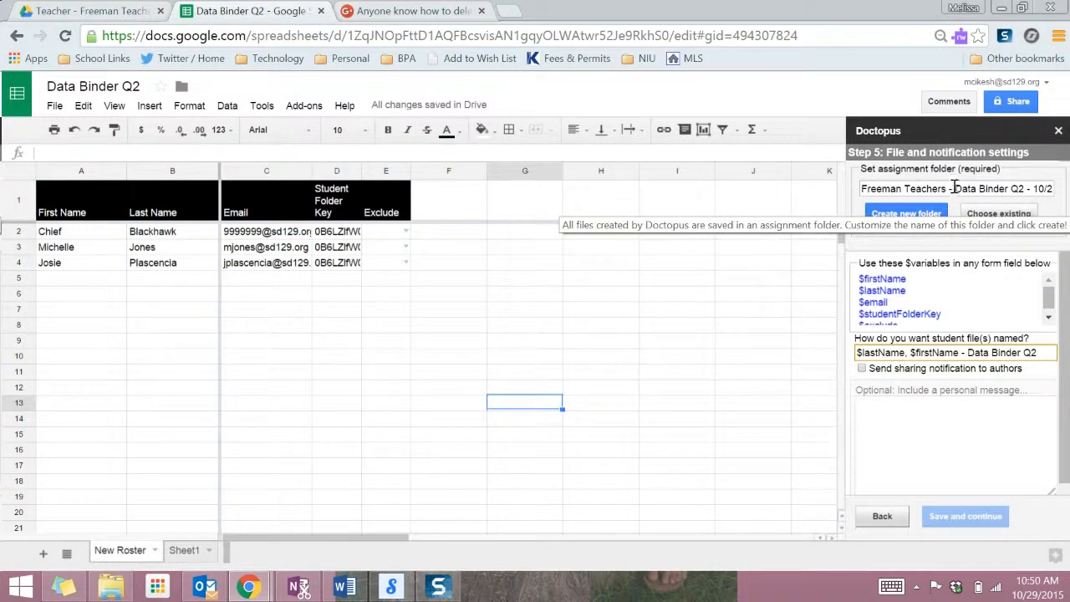
Strip the 'Freeman Teachers - ' prefix, create the 'Data Binder Q2 - 10/29/15' folder, and save the file settings.
left_click_drag(954, 189, 862, 189)
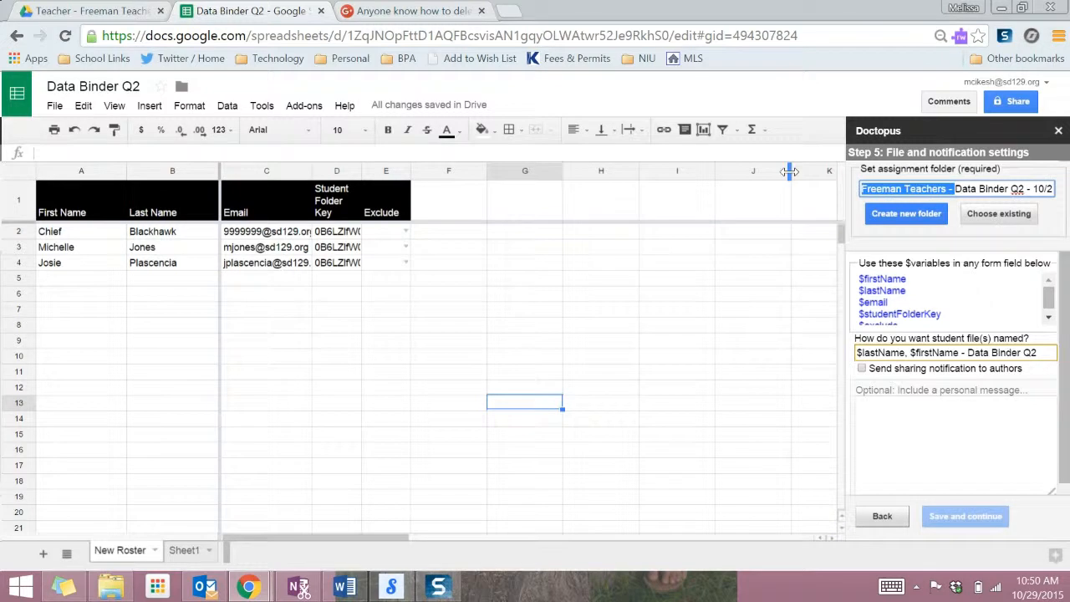
key("BackSpace")
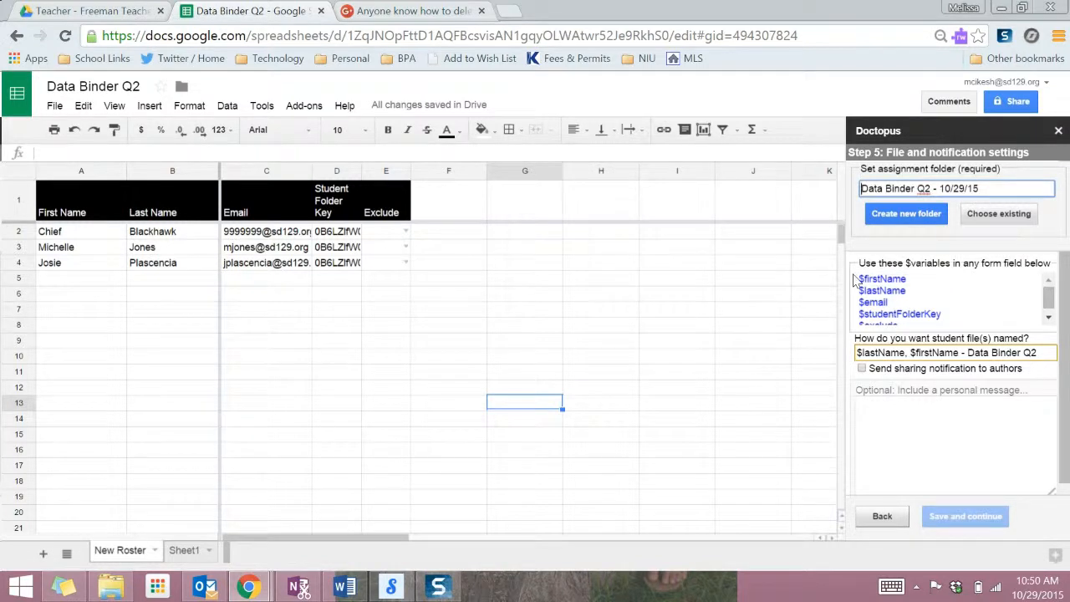
left_click(909, 217)
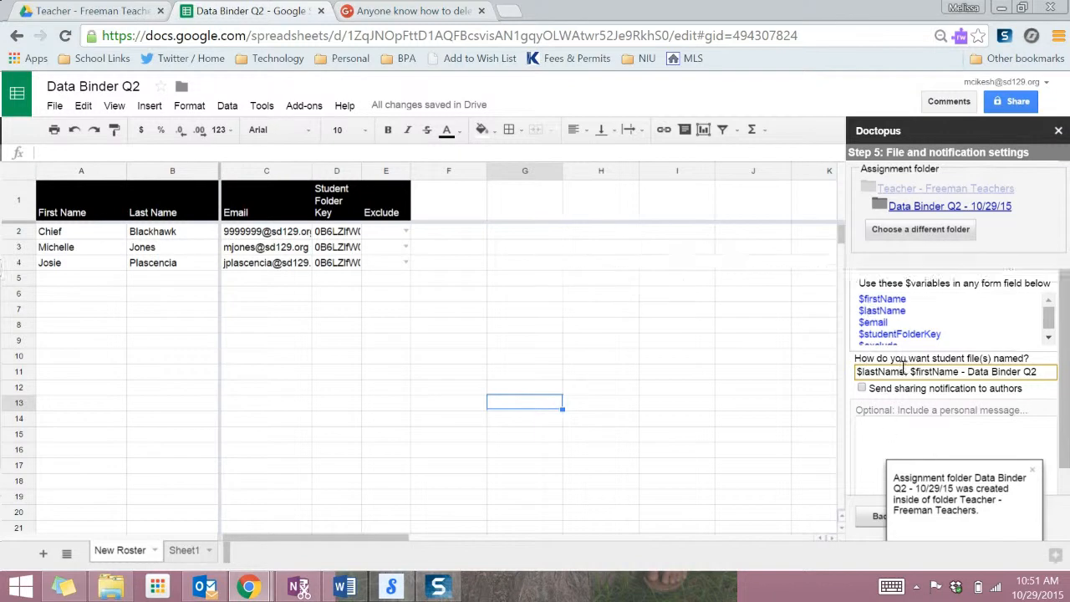
left_click(1032, 469)
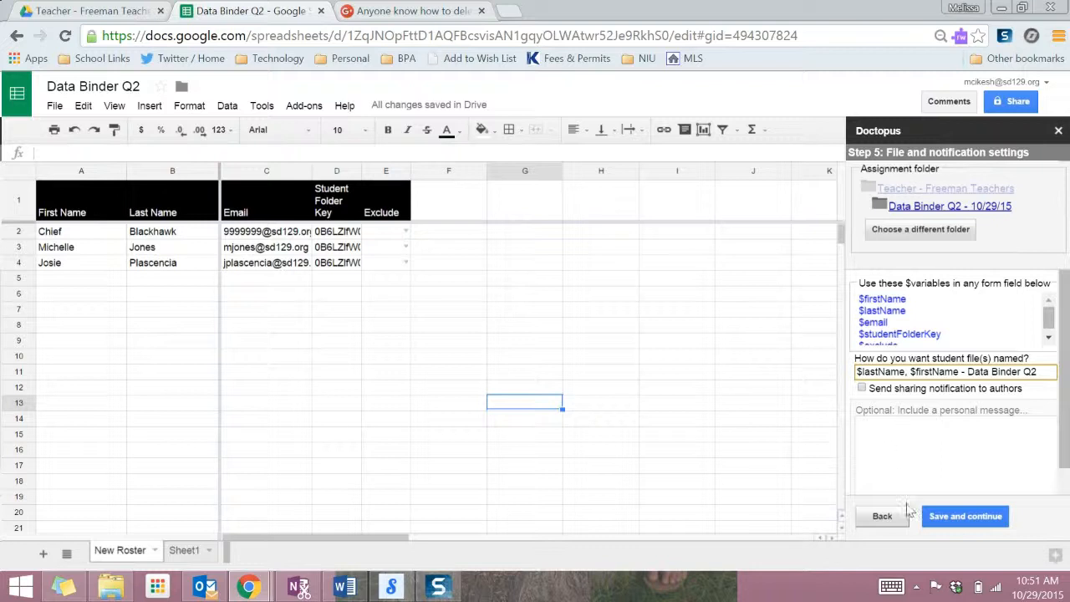
left_click(964, 516)
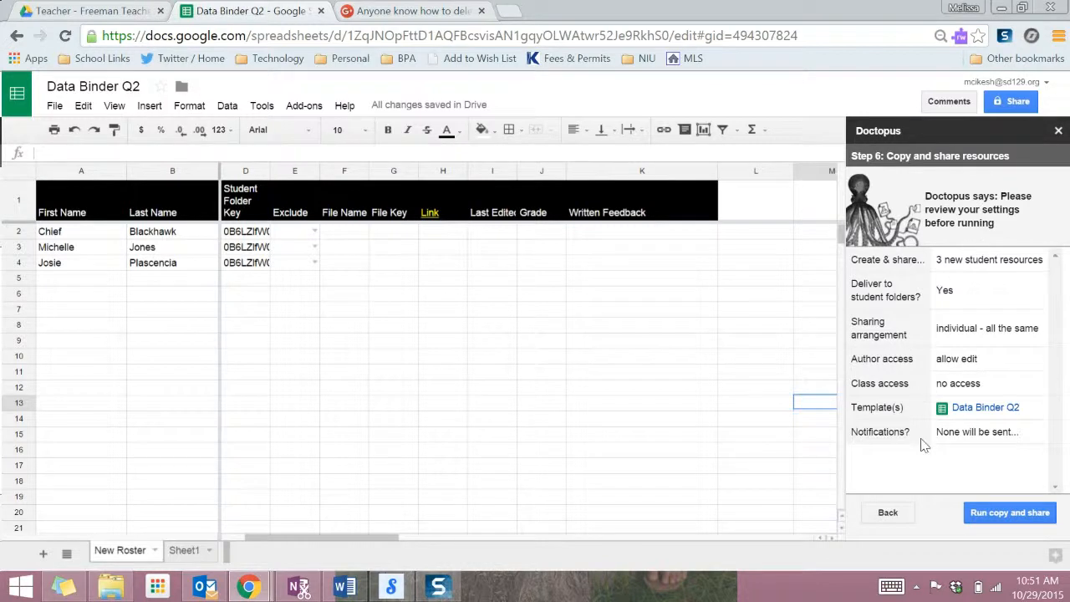
Run Doctopus copy and share for all three students.
left_click(1012, 513)
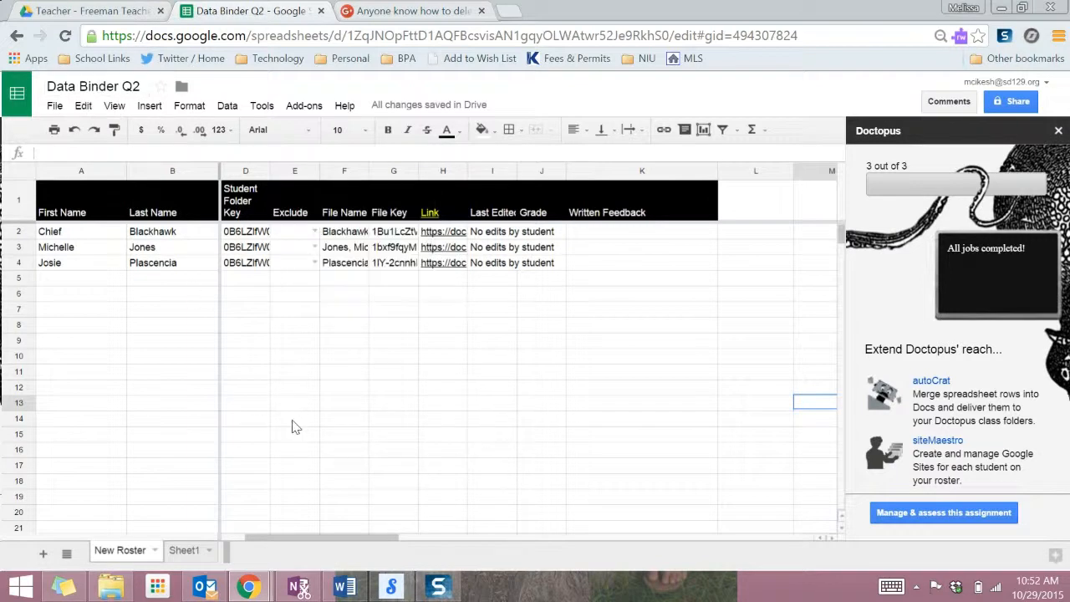
Open the H2 student copy, check its Spelling Scores and AIMs Web Data sheets, close it, and minimize Chrome.
left_click(452, 232)
left_click(456, 251)
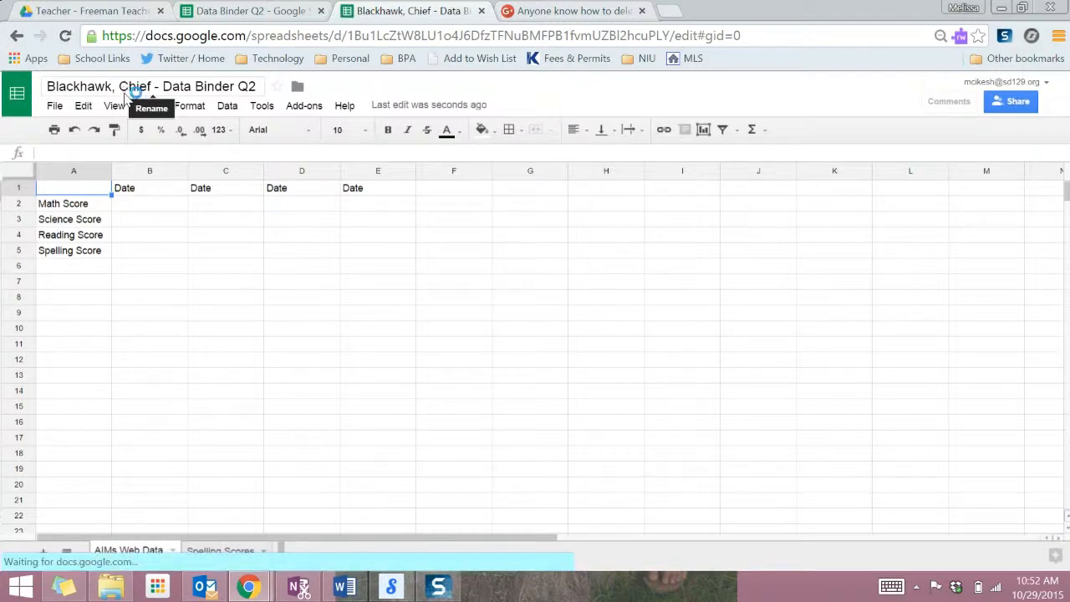
left_click(219, 553)
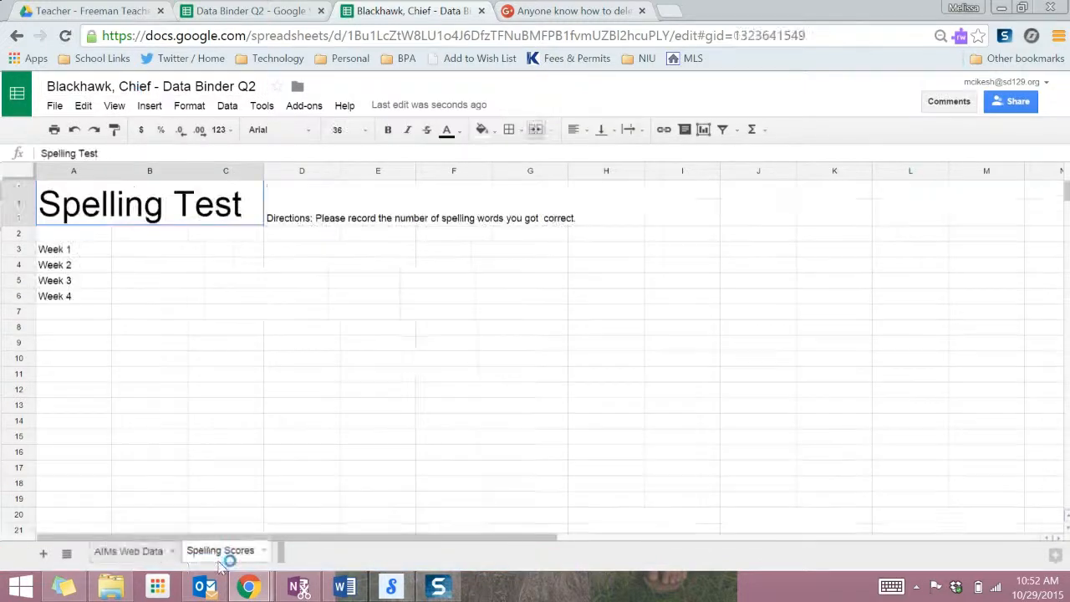
left_click(157, 551)
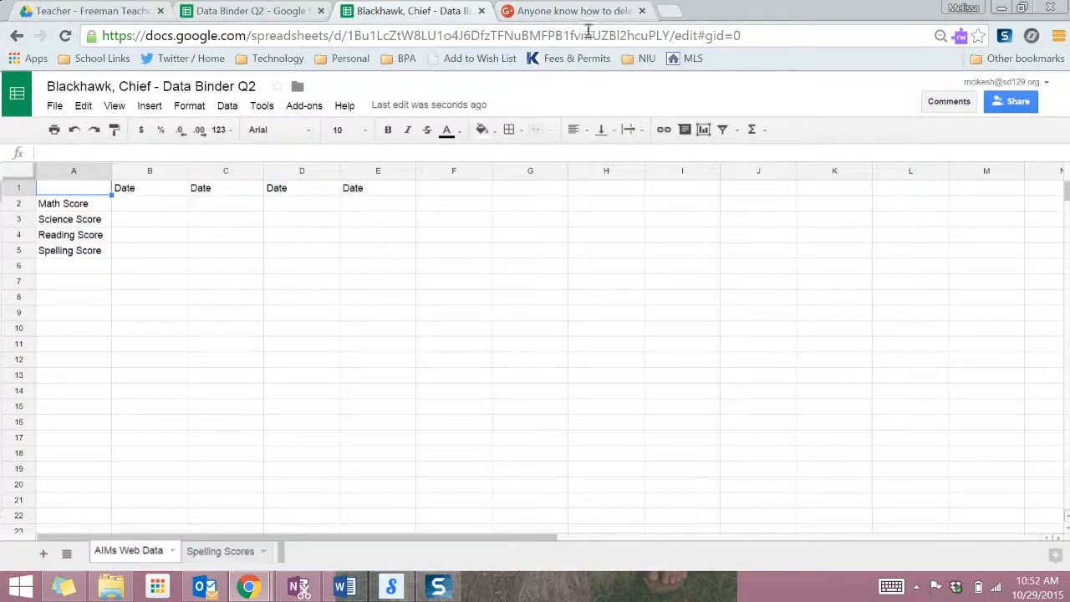
left_click(481, 11)
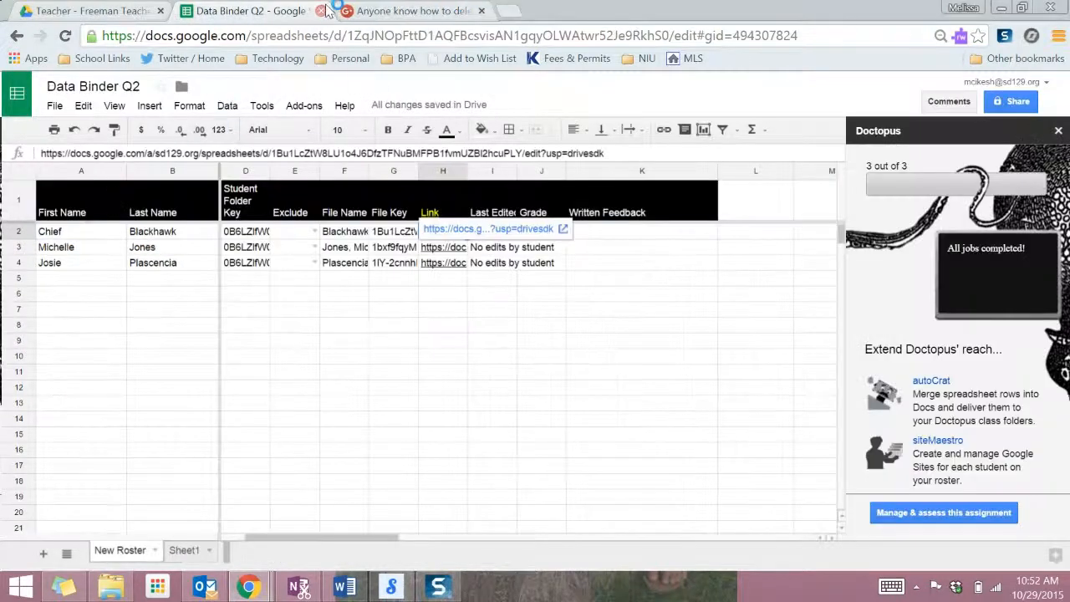
left_click(1001, 7)
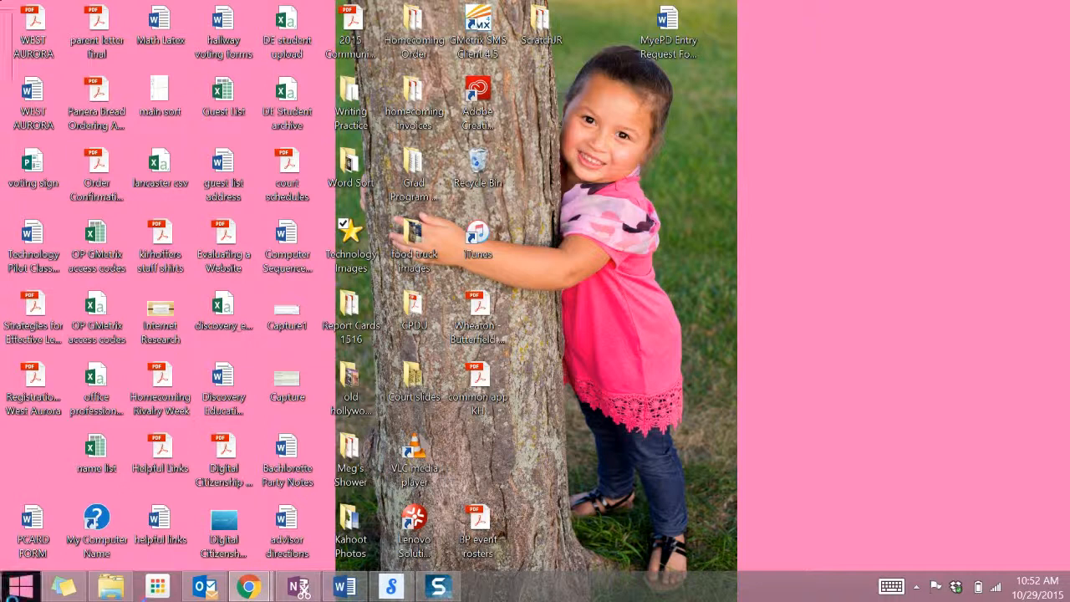
Launch Firefox, decline the default-browser prompt, and go to Google Drive.
key("super+s")
type("firefox")
key("Return")
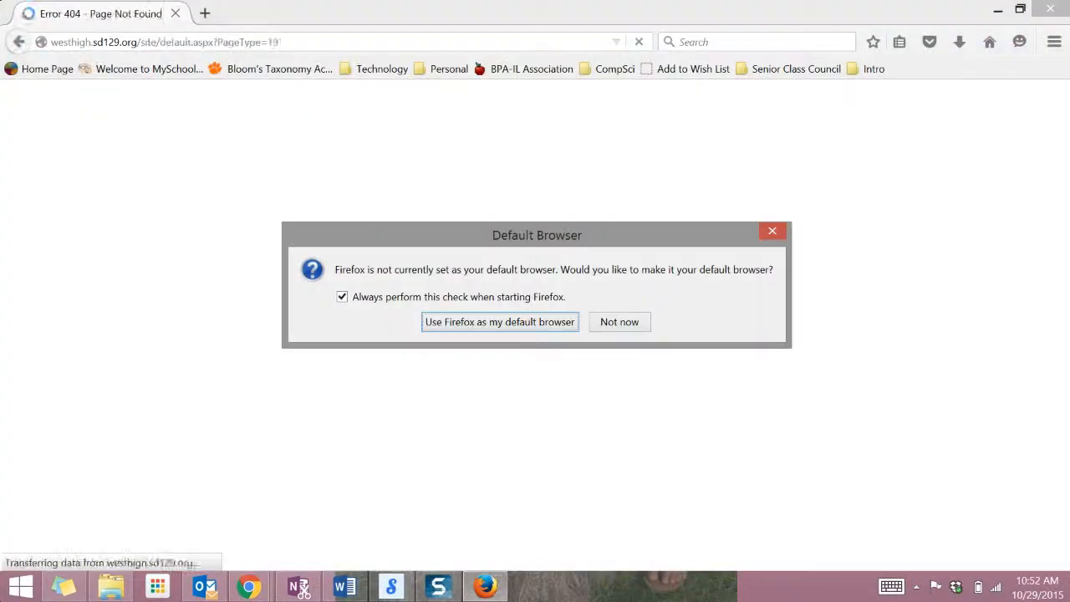
left_click(619, 322)
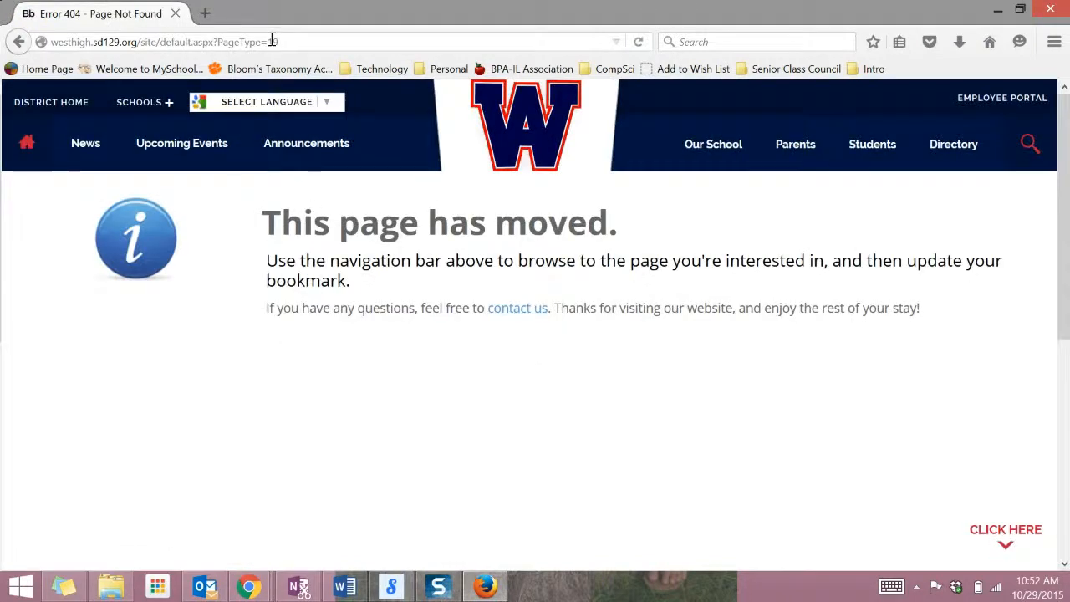
left_click(270, 42)
type("drive")
key("Return")
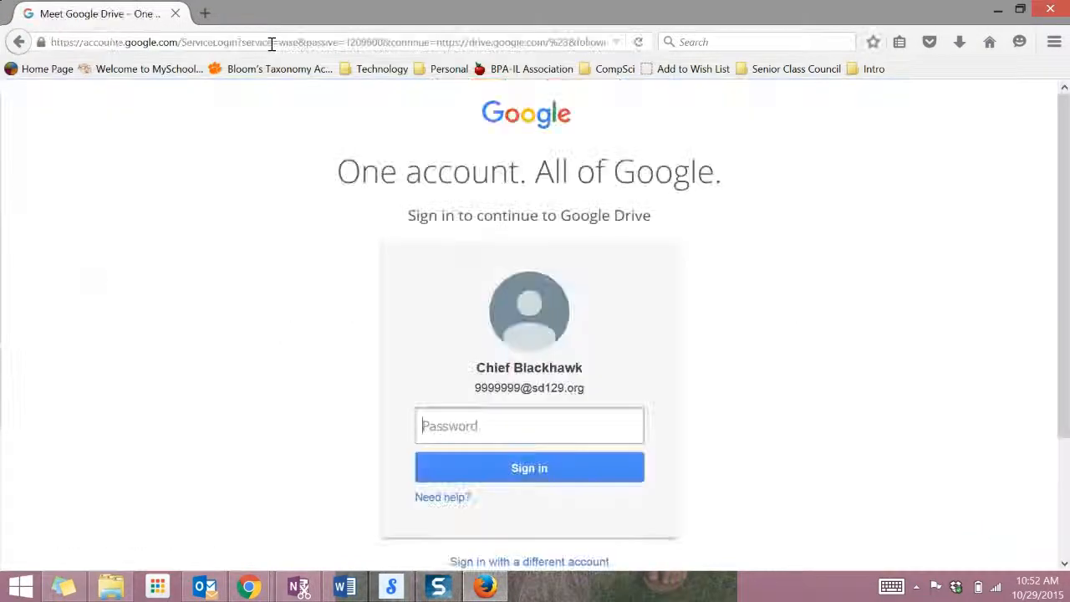
Sign in with the student's password and show the Shared with me items.
type("•••••••••••")
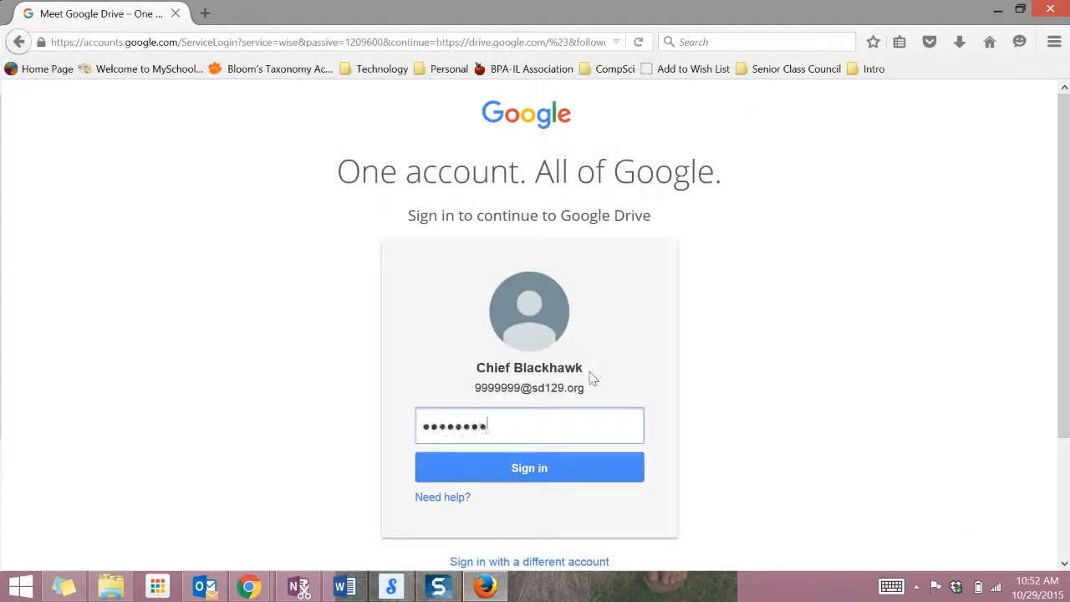
type("••••")
key("Return")
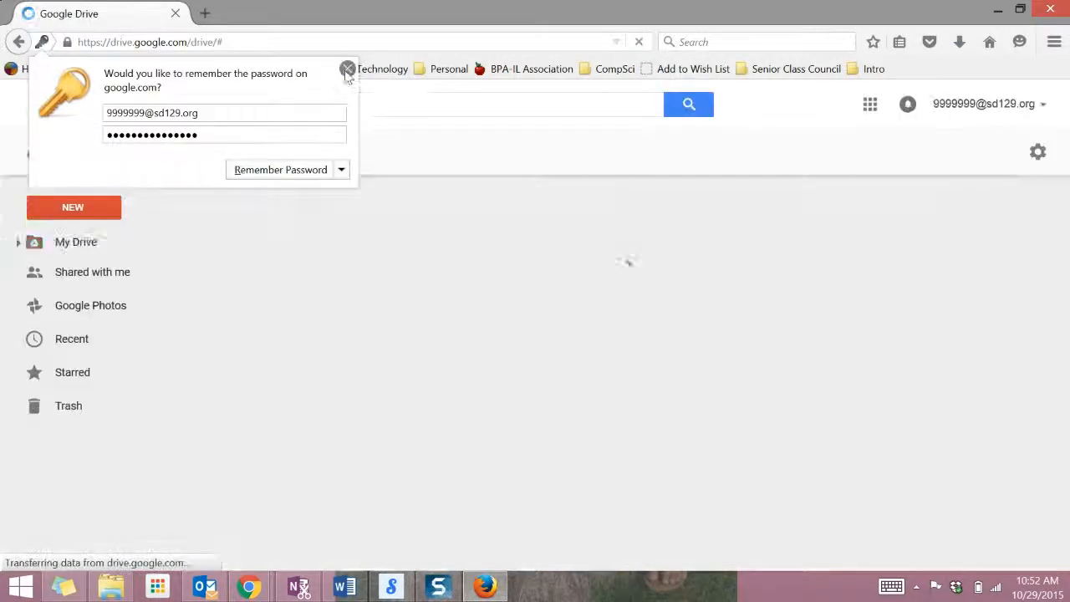
left_click(347, 70)
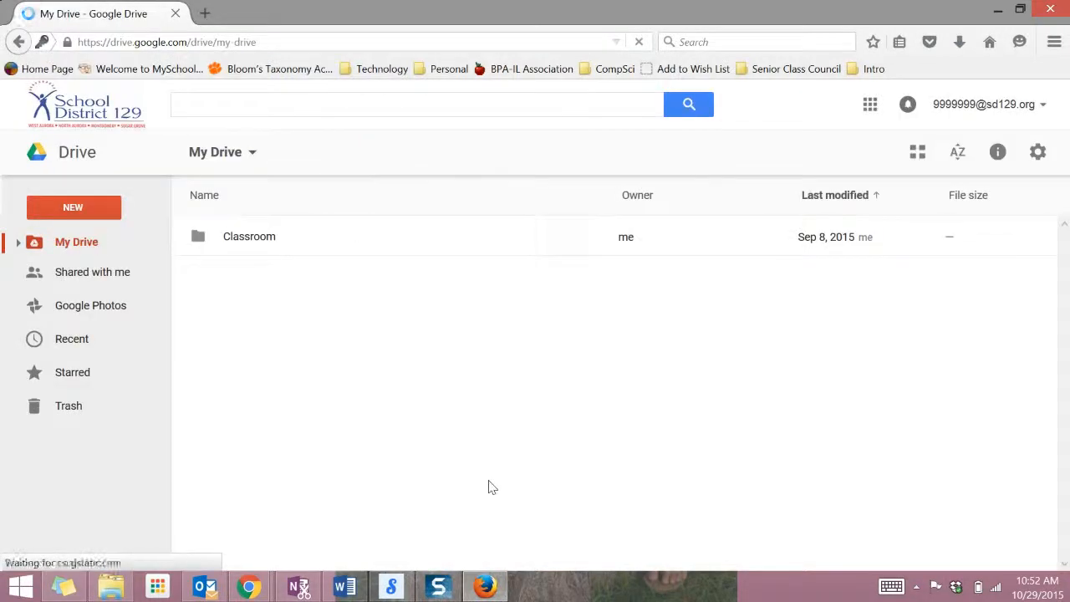
left_click(74, 275)
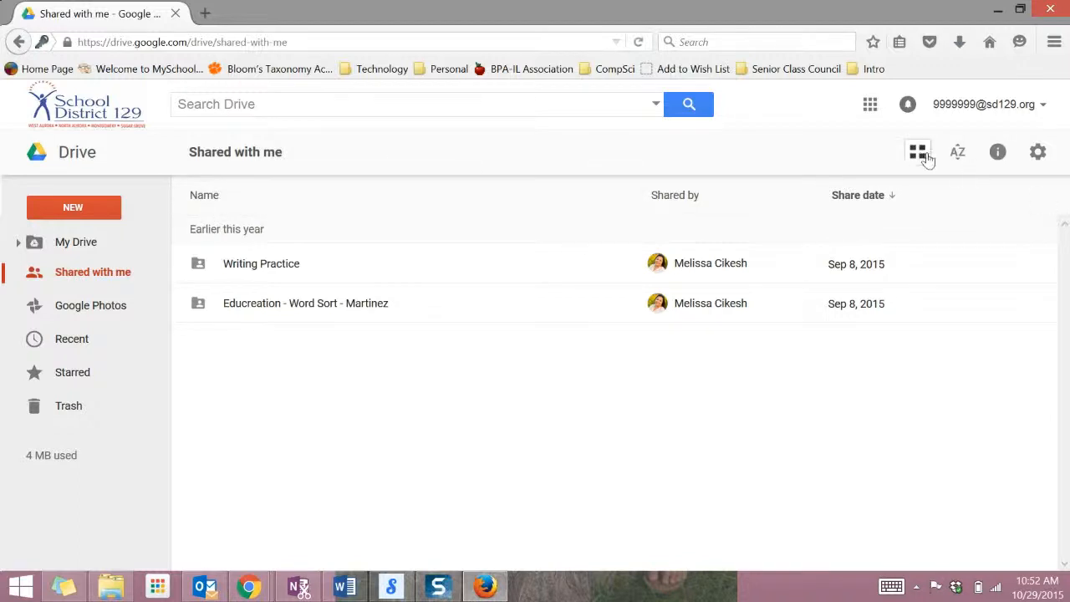
left_click(1005, 162)
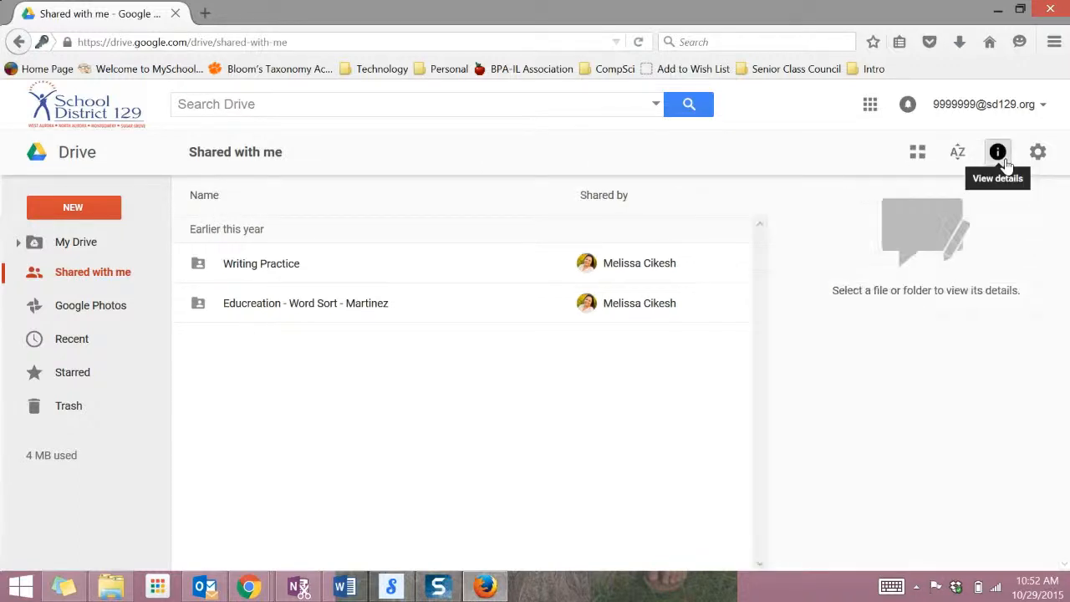
left_click(1004, 161)
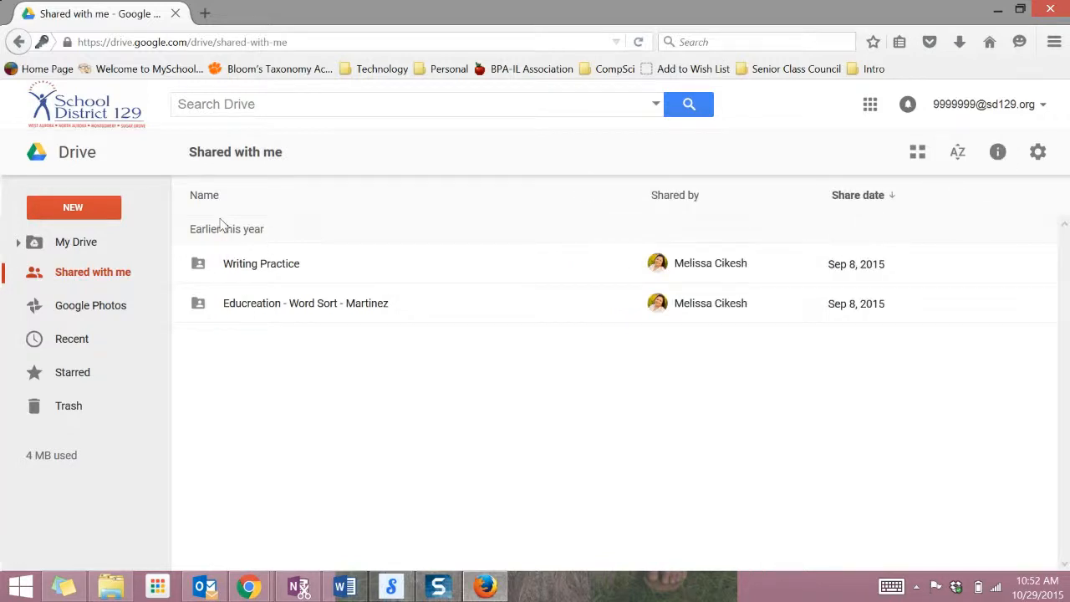